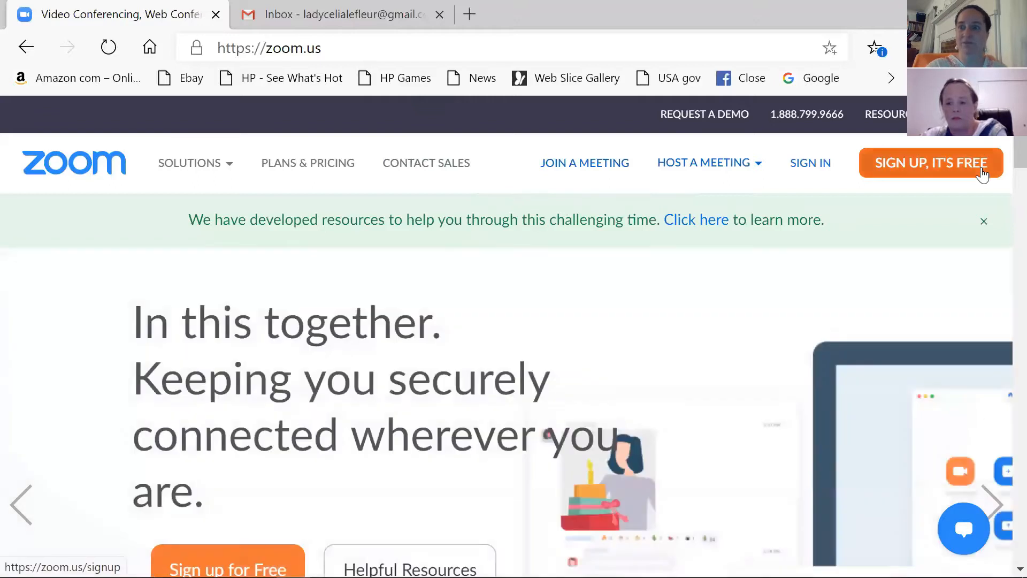
Step: Start the free Zoom sign-up from the zoom.us homepage's SIGN UP, IT'S FREE link
left_click(934, 166)
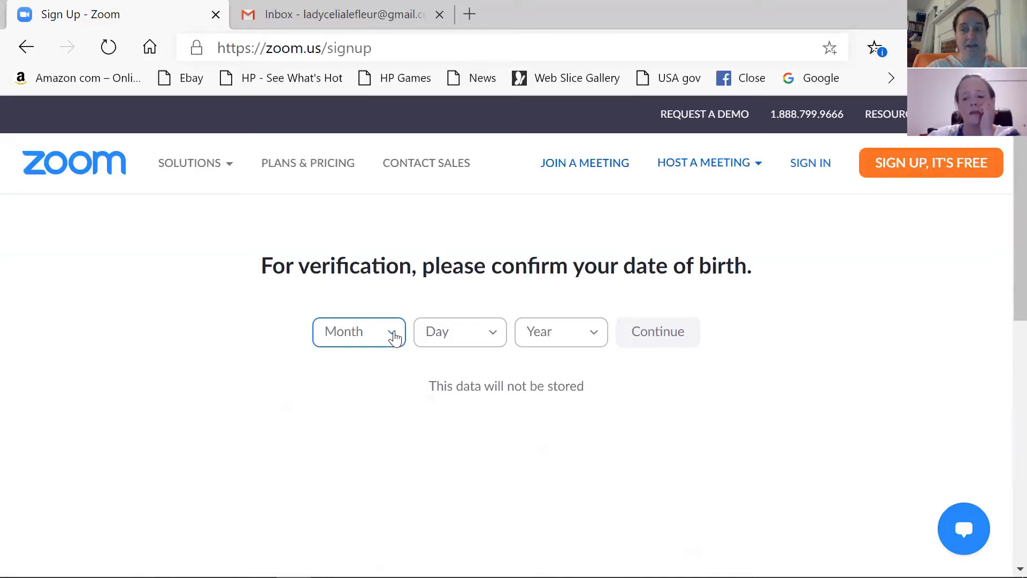
Step: Confirm a date of birth of Jan 27, 1942 and continue
left_click(394, 336)
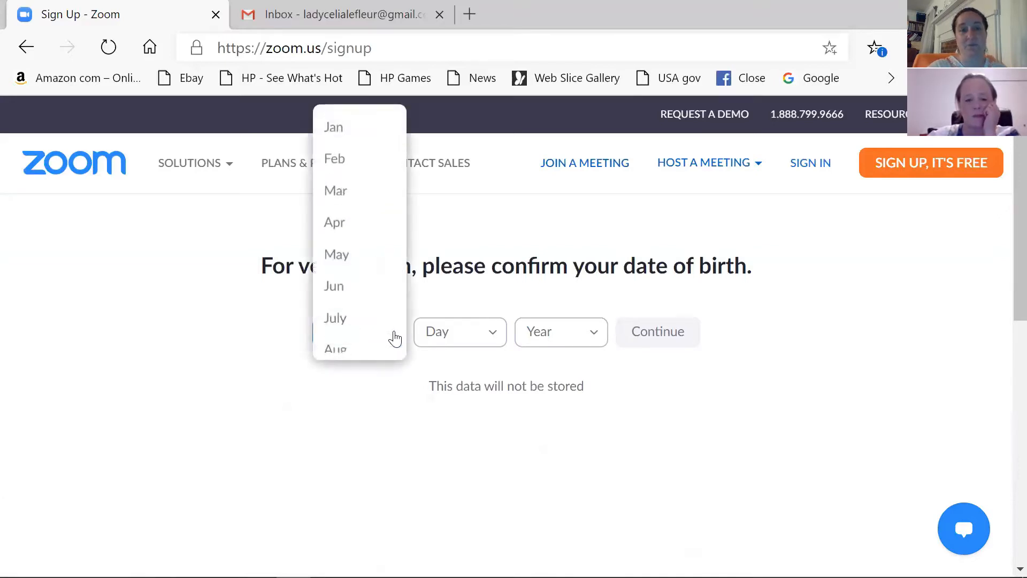
left_click(864, 313)
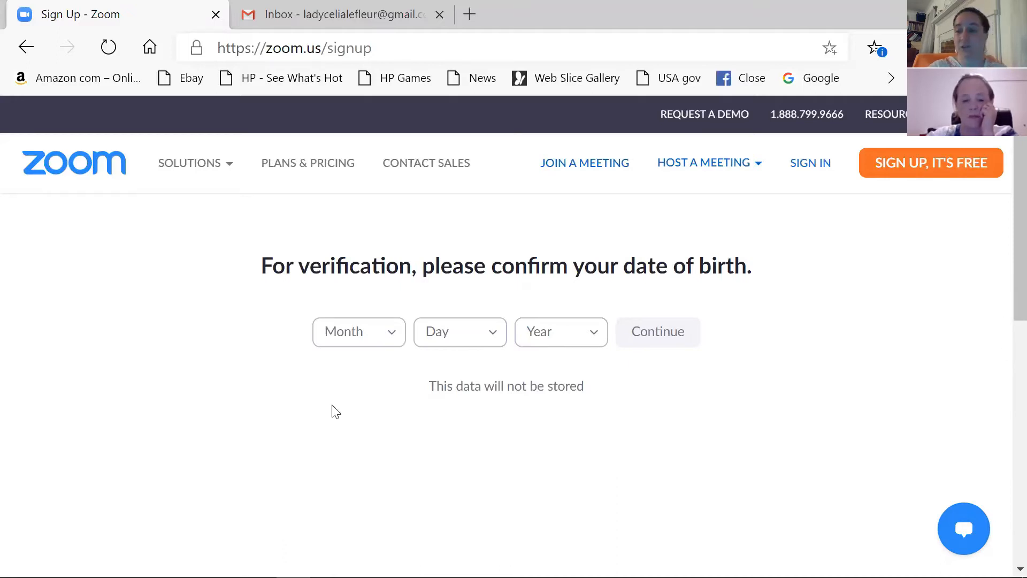
left_click(386, 330)
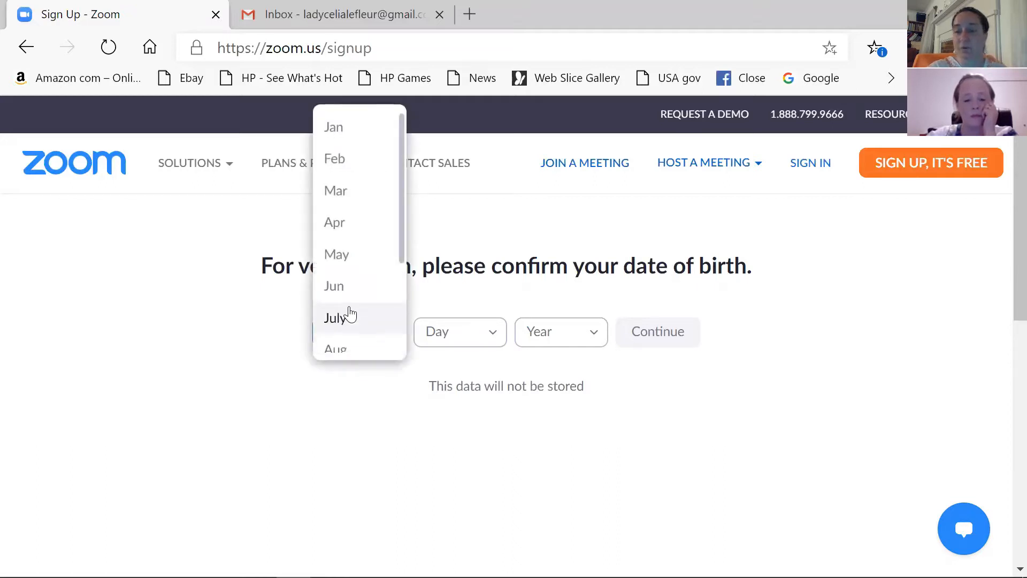
left_click(356, 134)
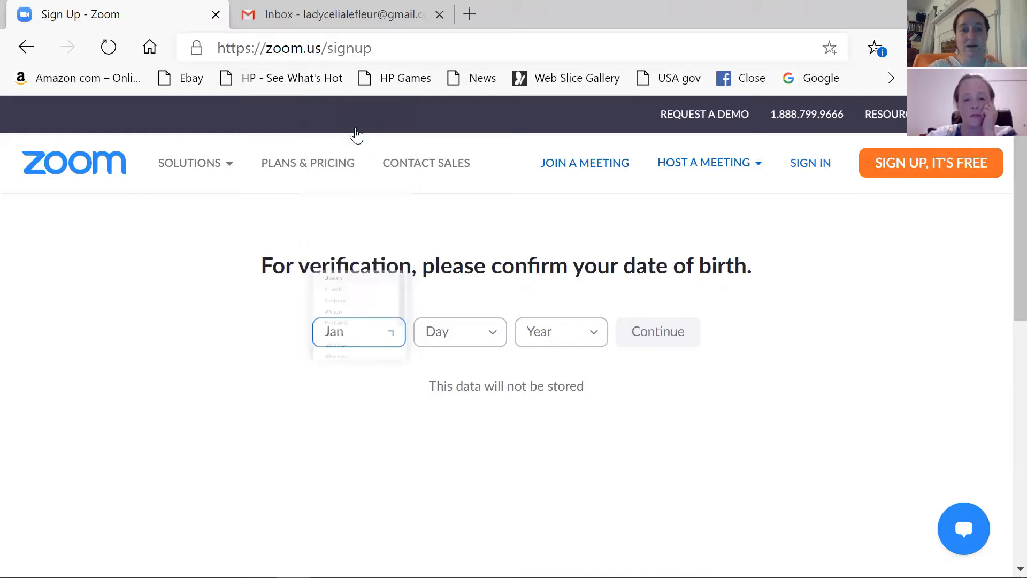
left_click(489, 336)
scroll(489, 335, "down", 10)
scroll(487, 334, "down", 3)
left_click(456, 277)
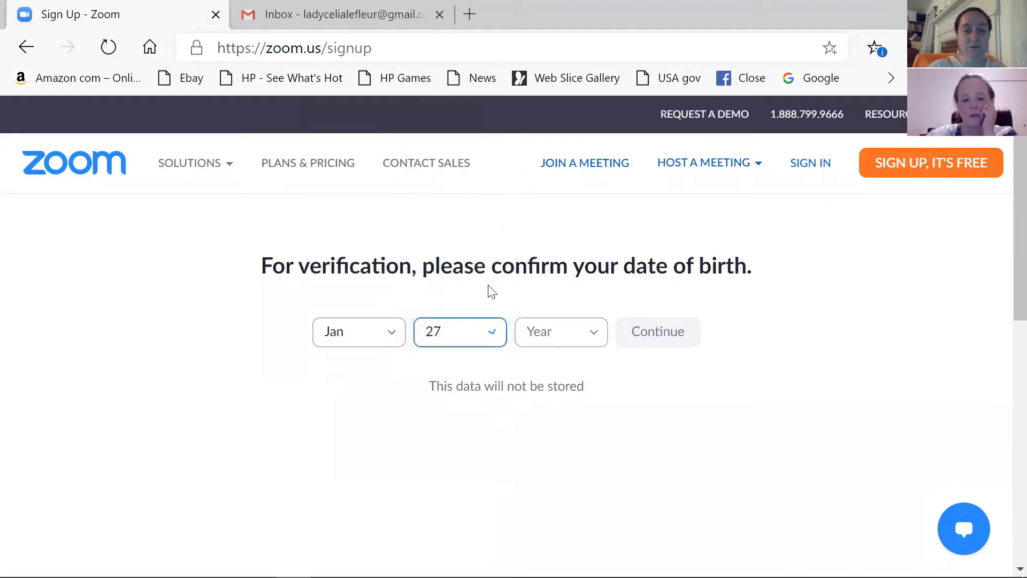
left_click(540, 345)
scroll(555, 331, "down", 15)
scroll(555, 331, "down", 6)
scroll(555, 330, "down", 14)
scroll(554, 332, "down", 2)
scroll(554, 331, "up", 1)
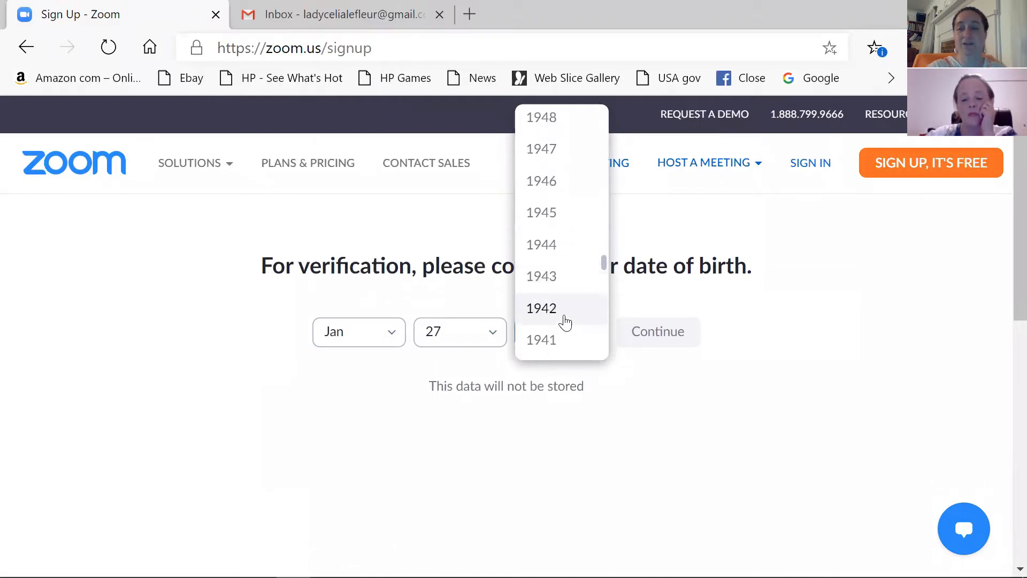
left_click(565, 315)
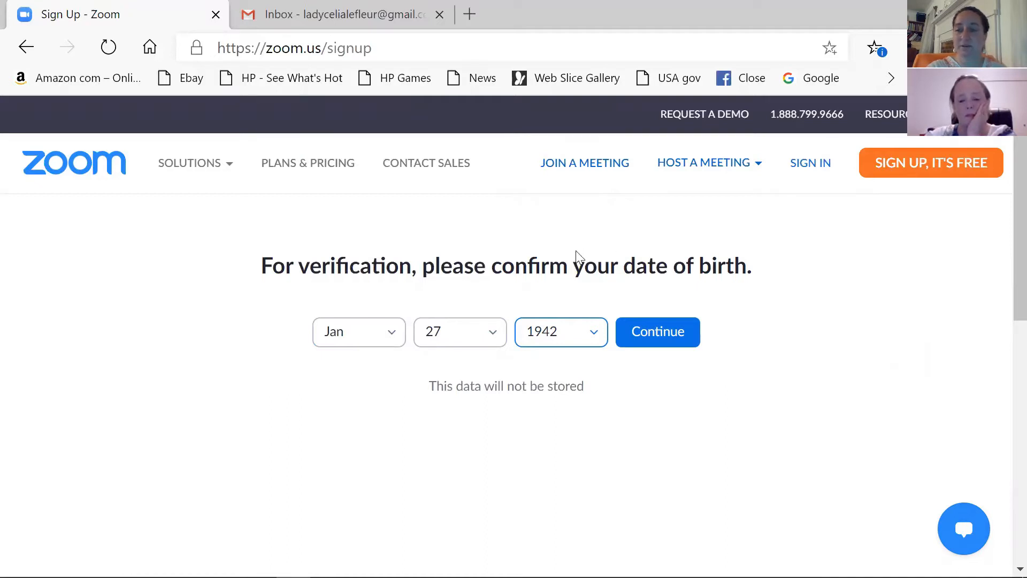
left_click(676, 344)
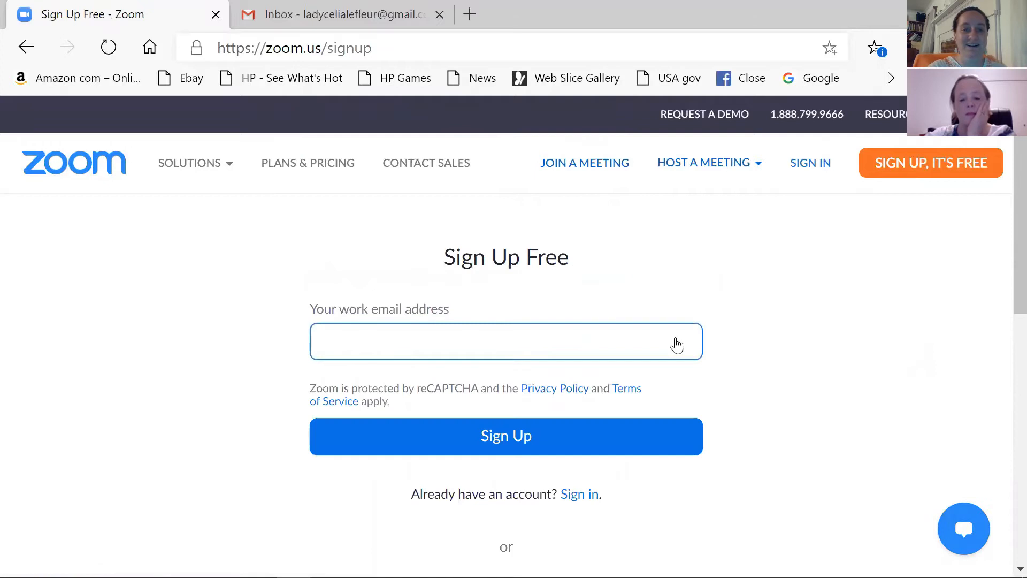
Step: Enter the account's Gmail address as the work e-mail and submit the sign-up
left_click(673, 337)
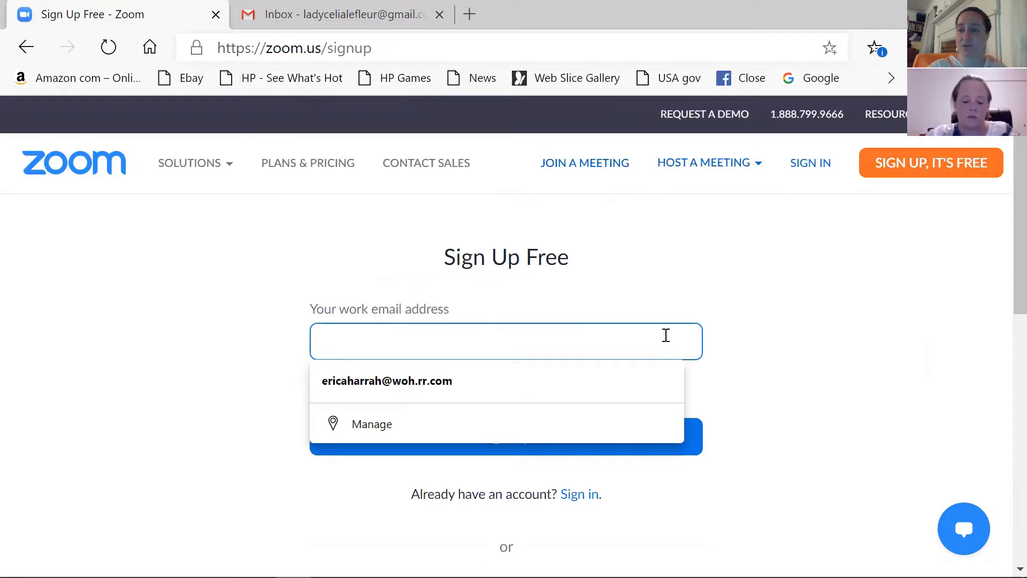
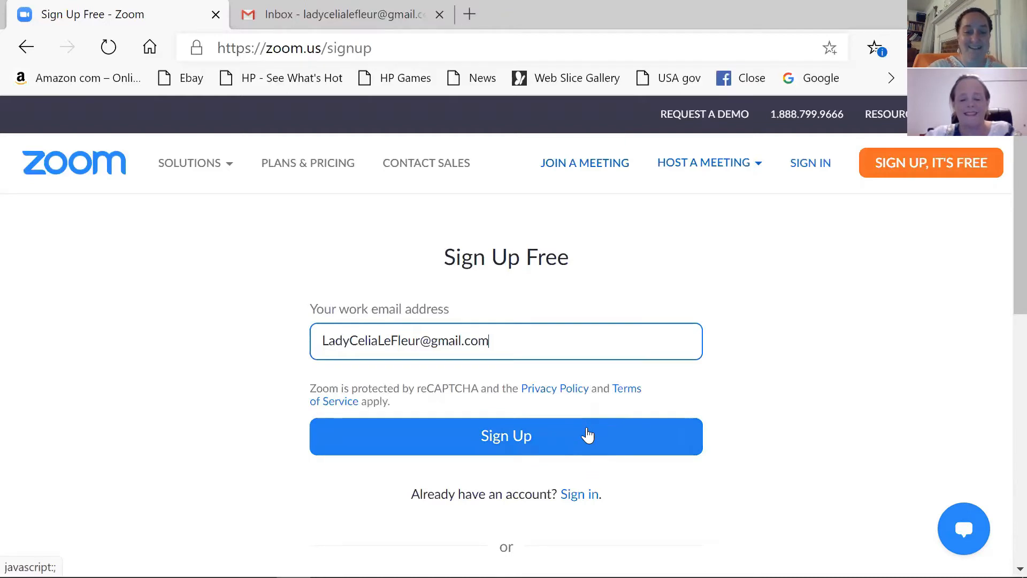
left_click(567, 439)
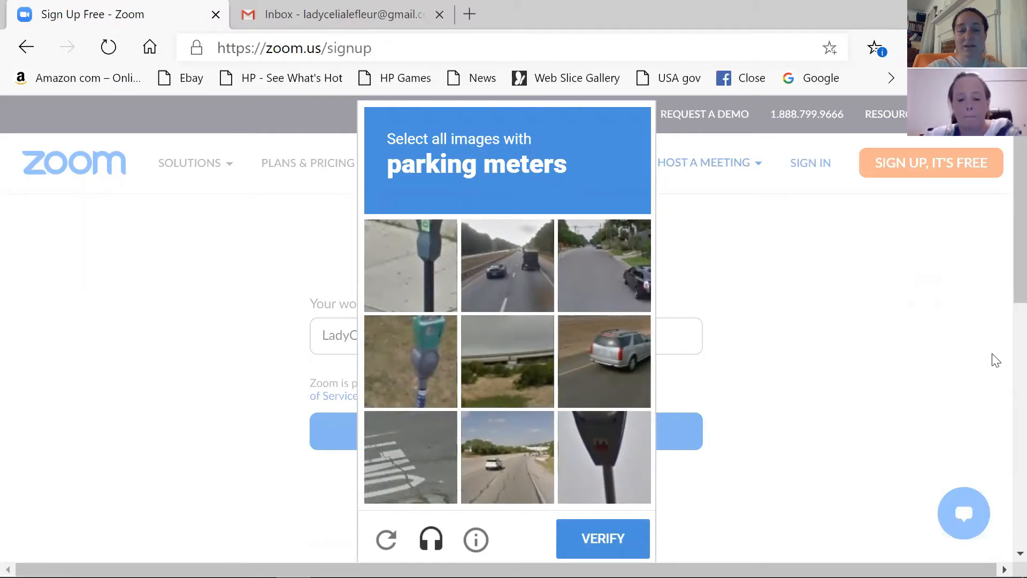
Step: Tick the three parking-meter tiles in the reCAPTCHA and verify
left_click(426, 266)
left_click(422, 361)
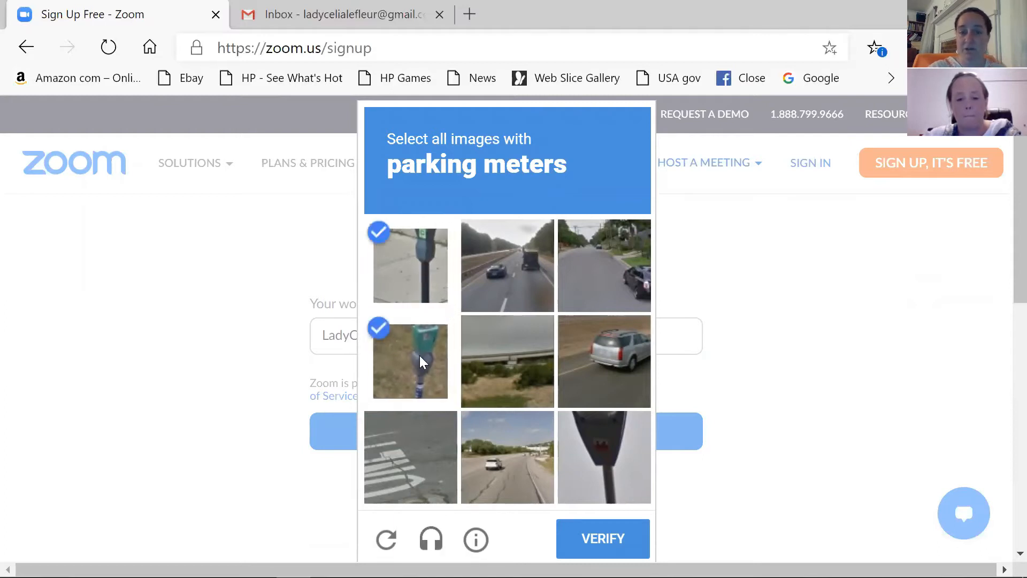
left_click(613, 450)
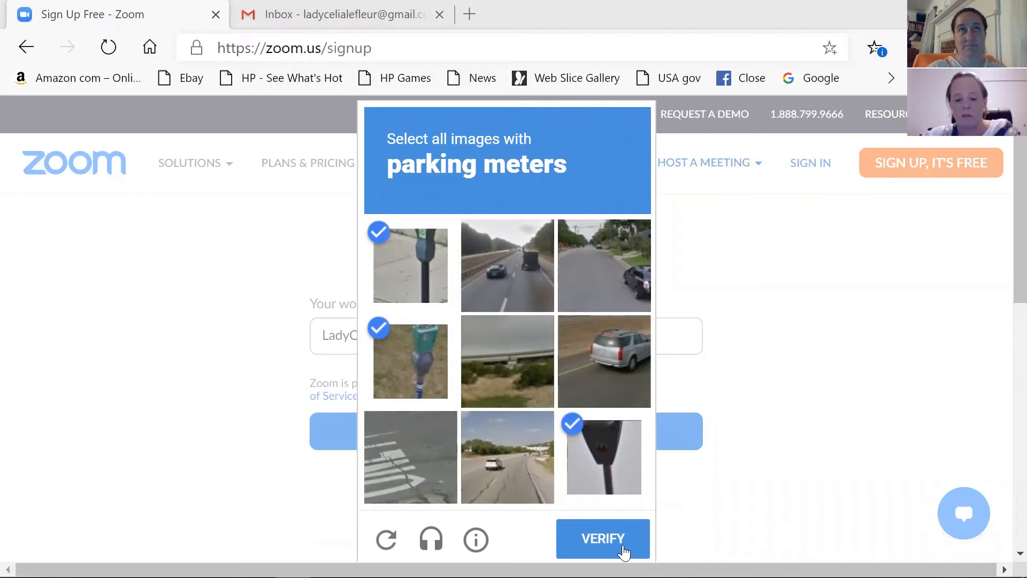
left_click(626, 548)
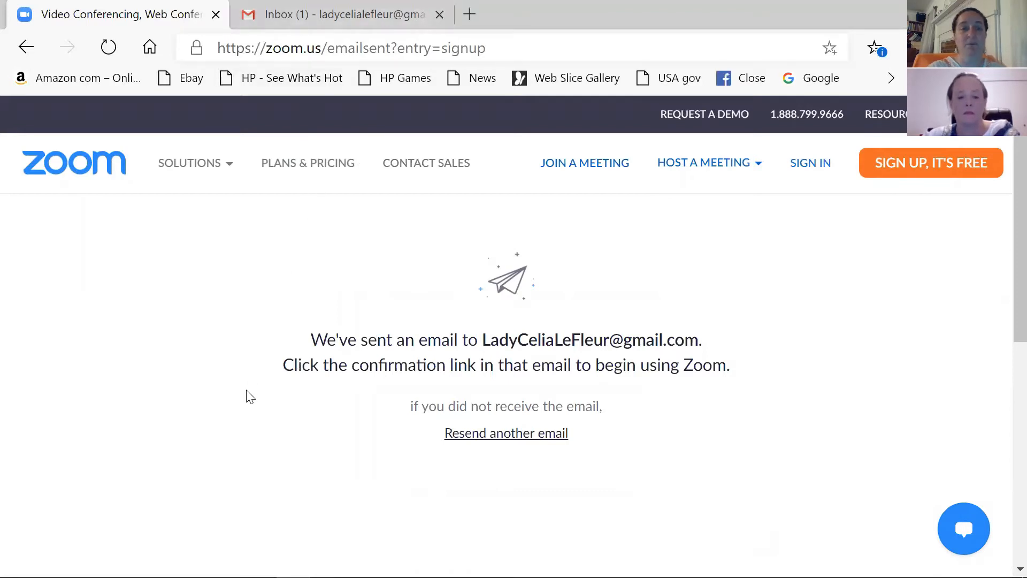
Step: In Gmail, follow the Activate Account link in Zoom's activation e-mail
key("ctrl+Tab")
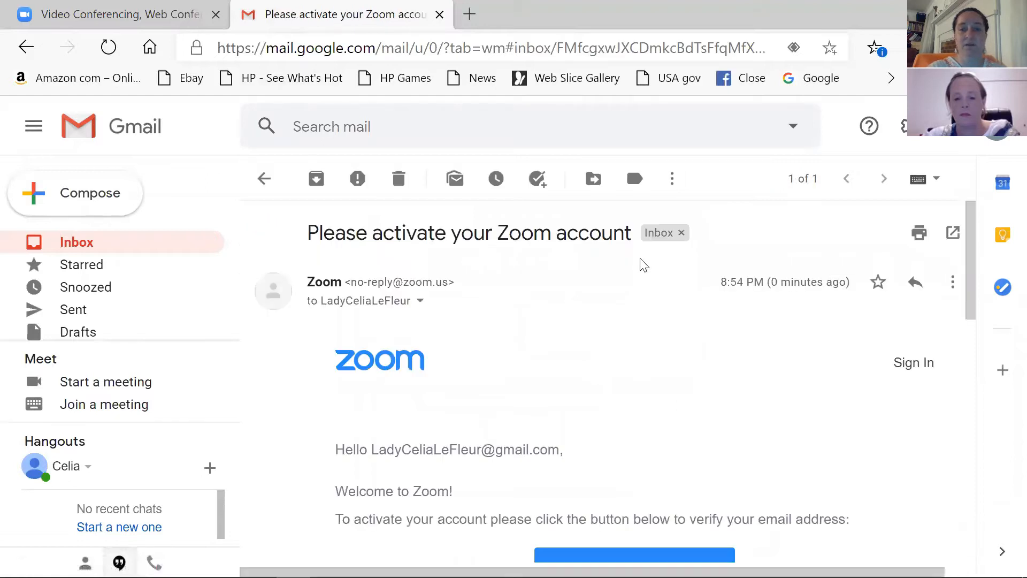
scroll(647, 395, "down", 2)
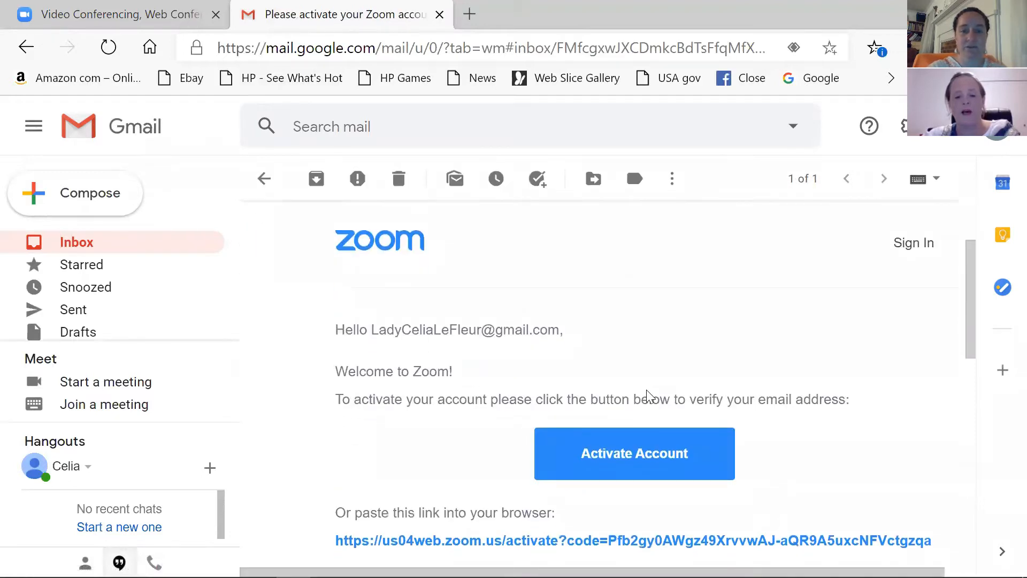
scroll(648, 394, "down", 1)
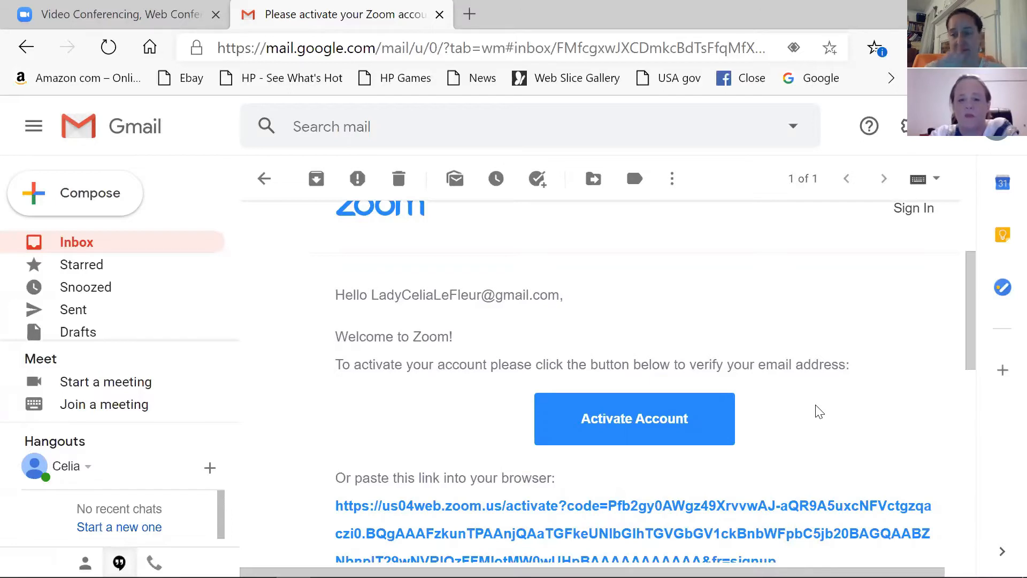
left_click(667, 431)
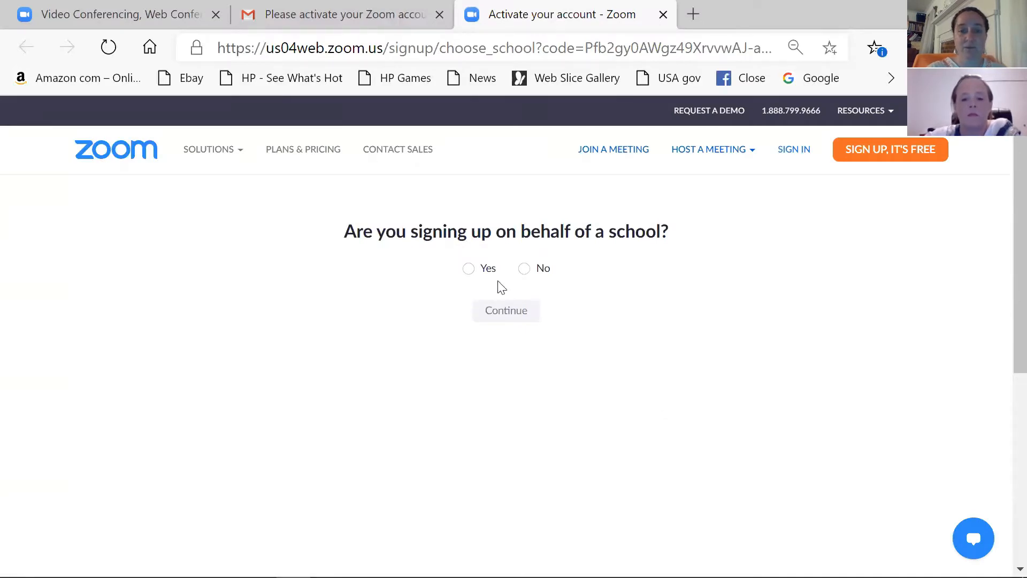
Step: Answer No to signing up for a school and continue
left_click(524, 268)
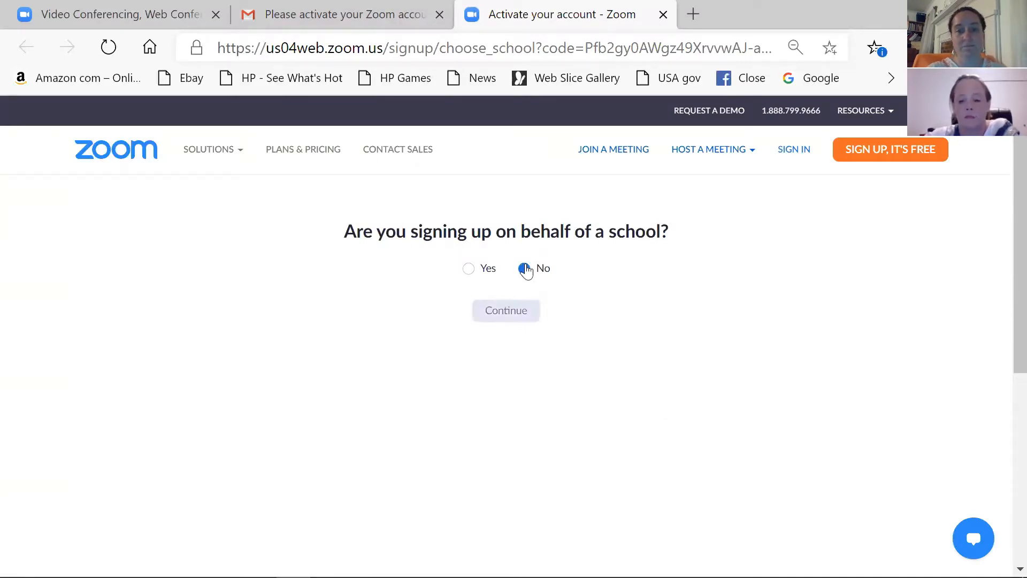
left_click(515, 315)
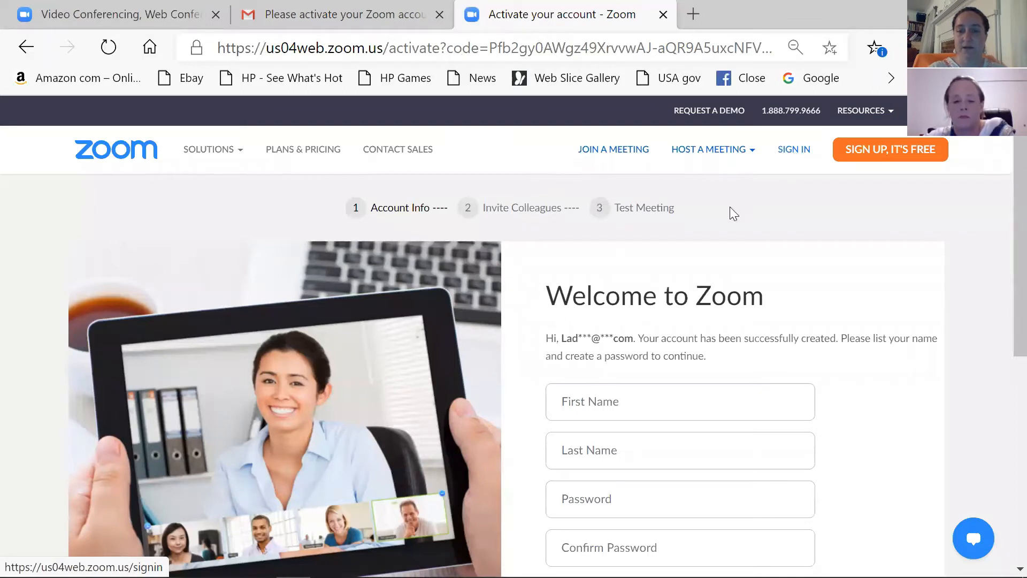
Step: Enter the account holder's first and last name
left_click(605, 404)
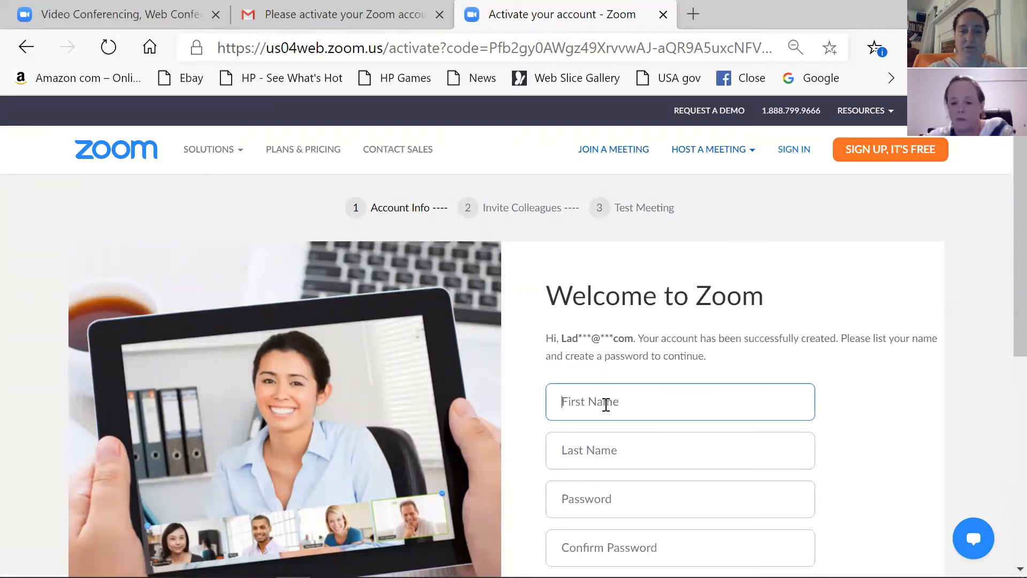
scroll(606, 405, "down", 1)
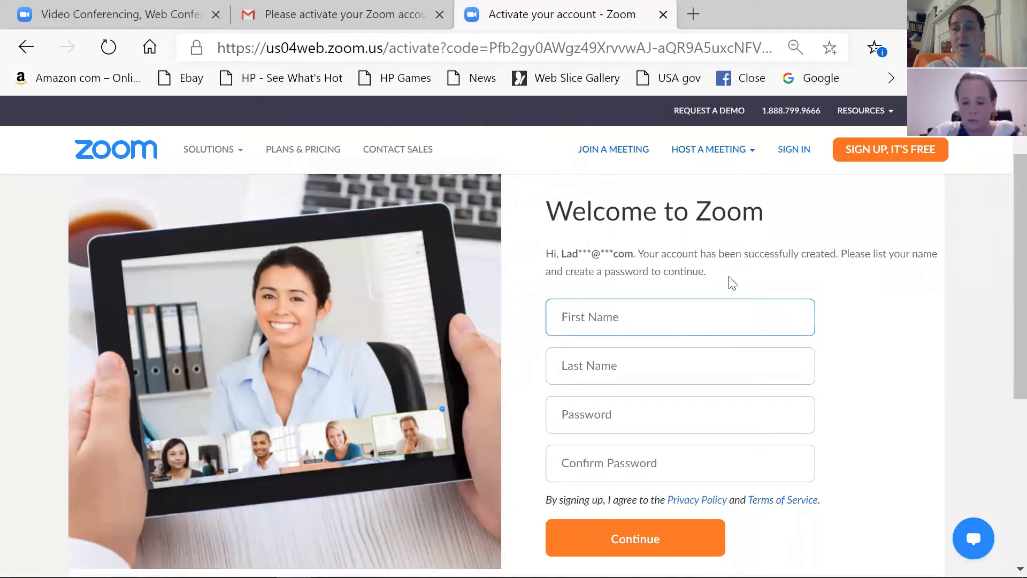
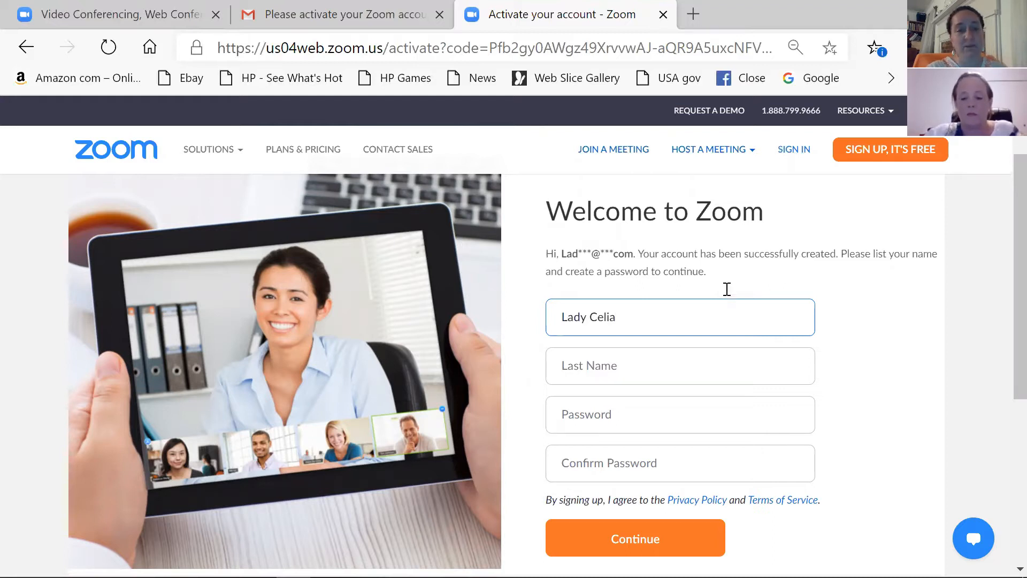
left_click(682, 358)
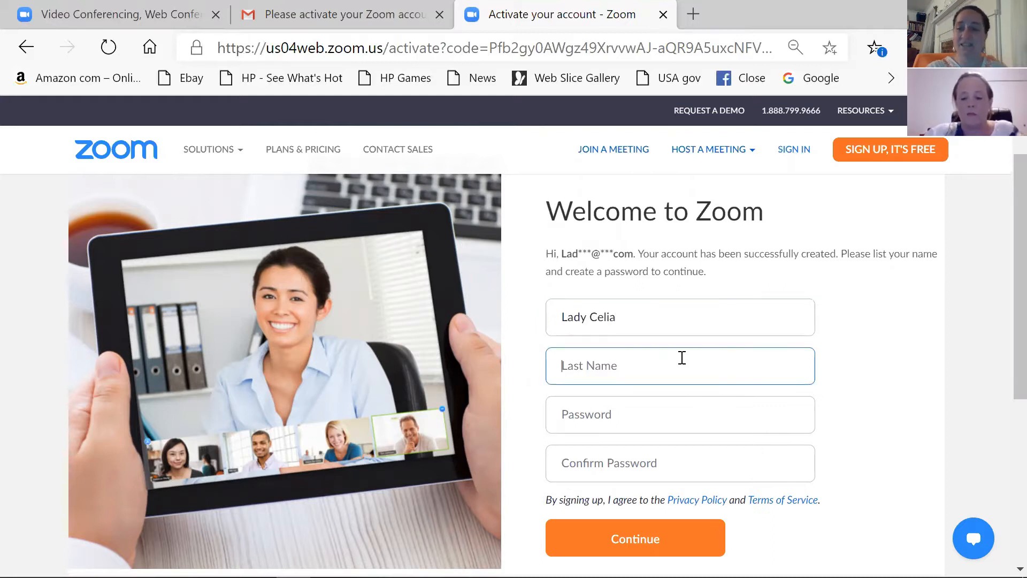
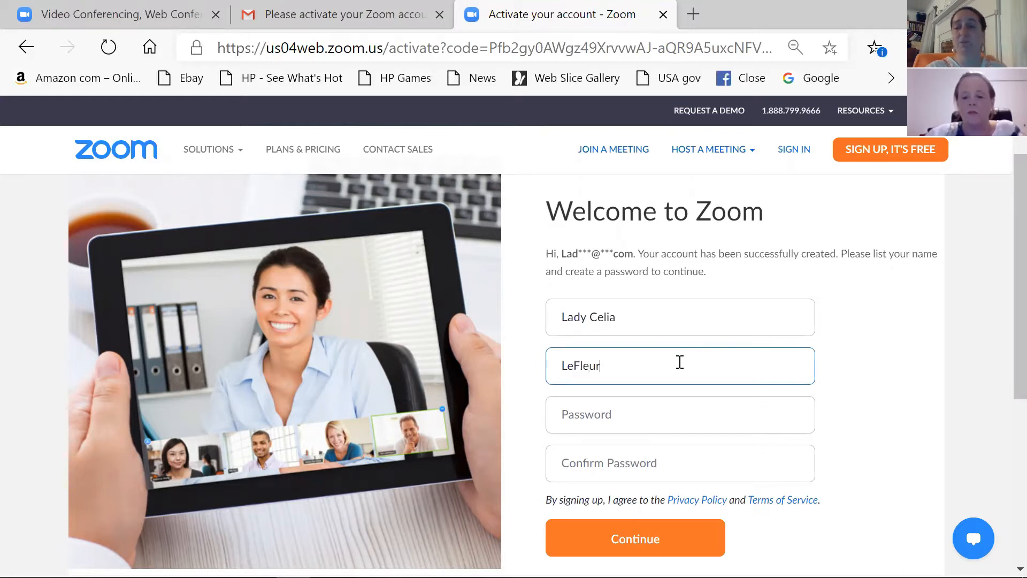
Step: Set and confirm the account password, then submit the account details
left_click(632, 415)
type("••••••")
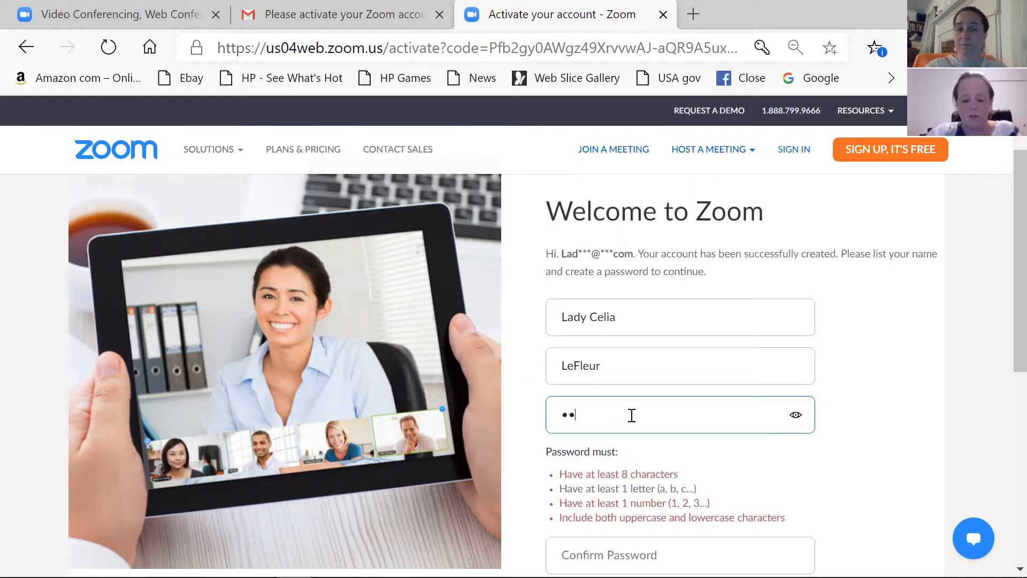
type("••")
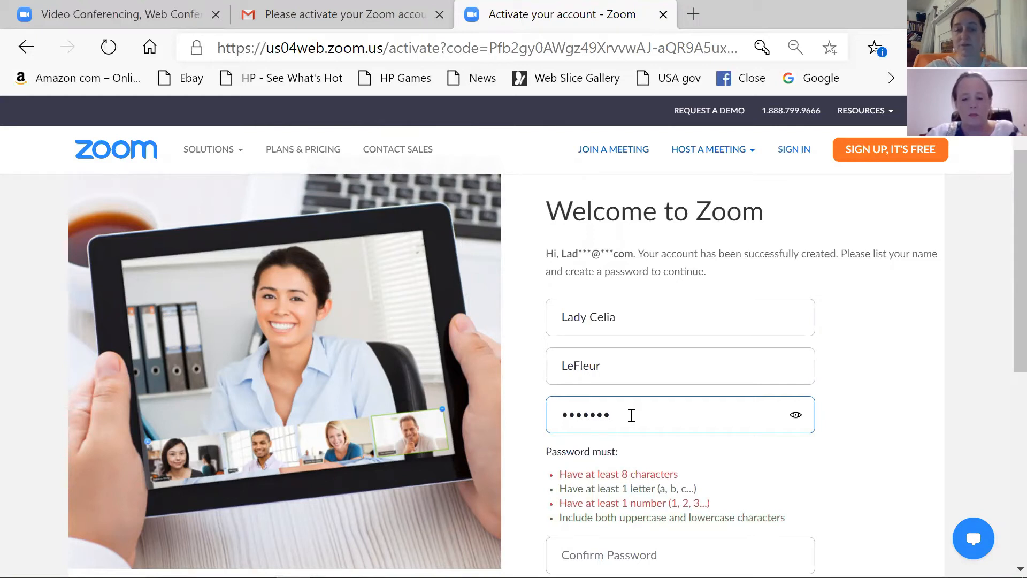
left_click(952, 497)
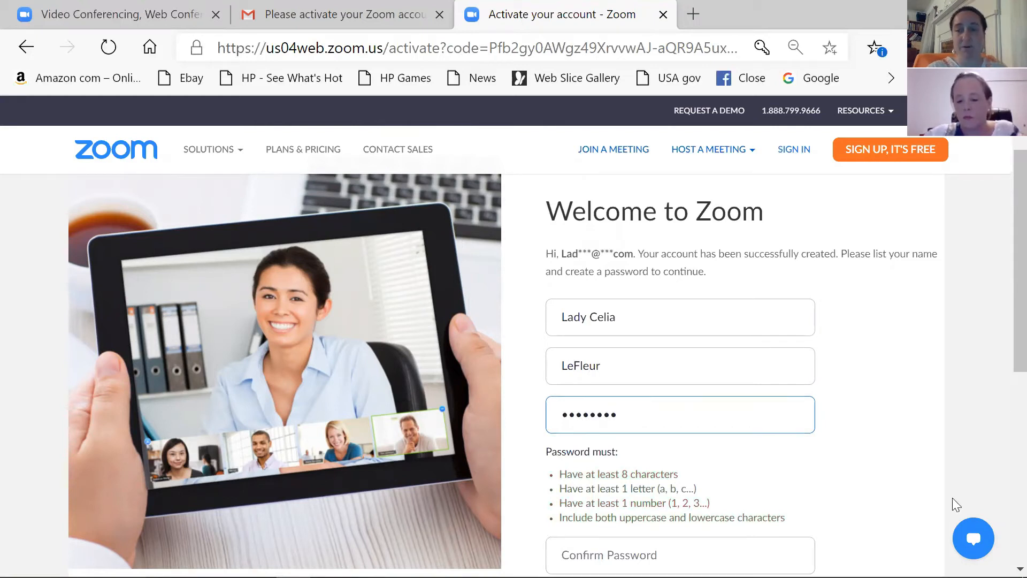
left_click(609, 555)
type("••••")
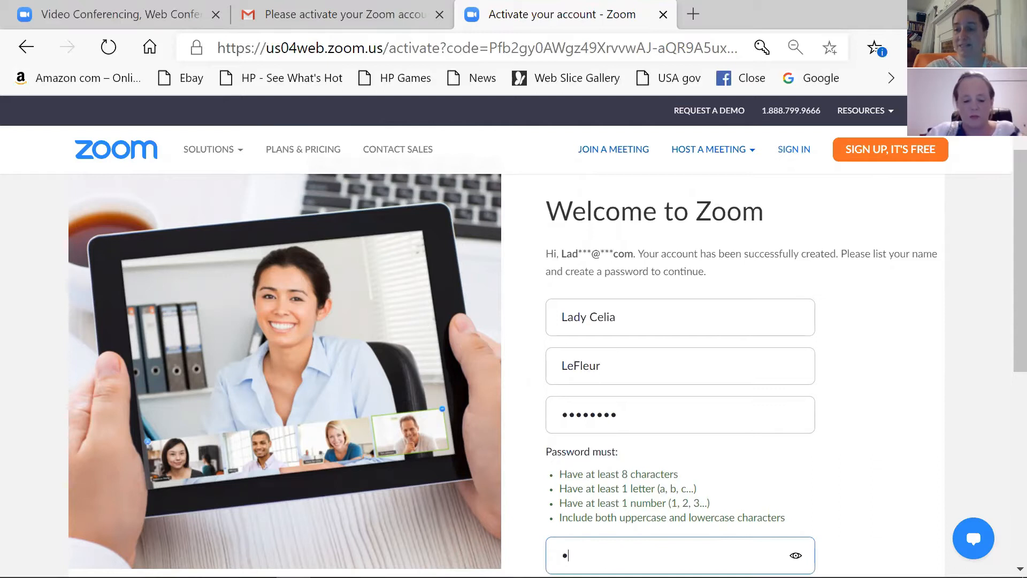
type("••••")
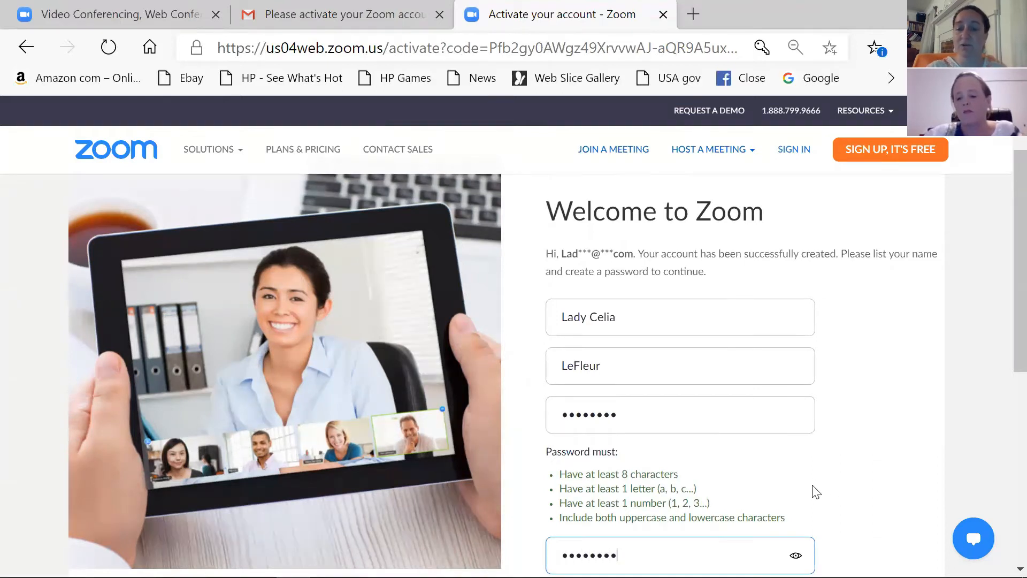
scroll(812, 488, "down", 5)
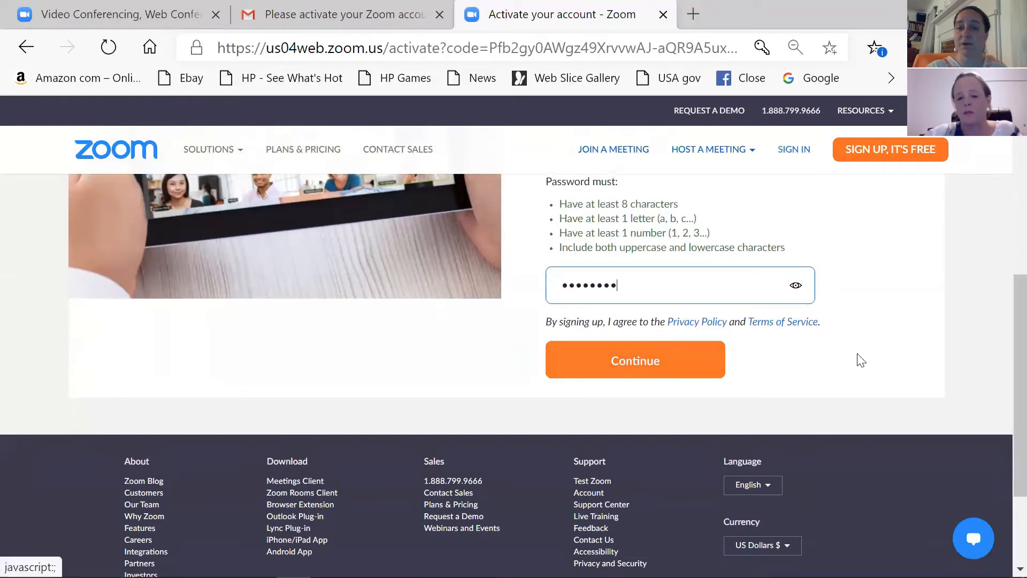
left_click(676, 365)
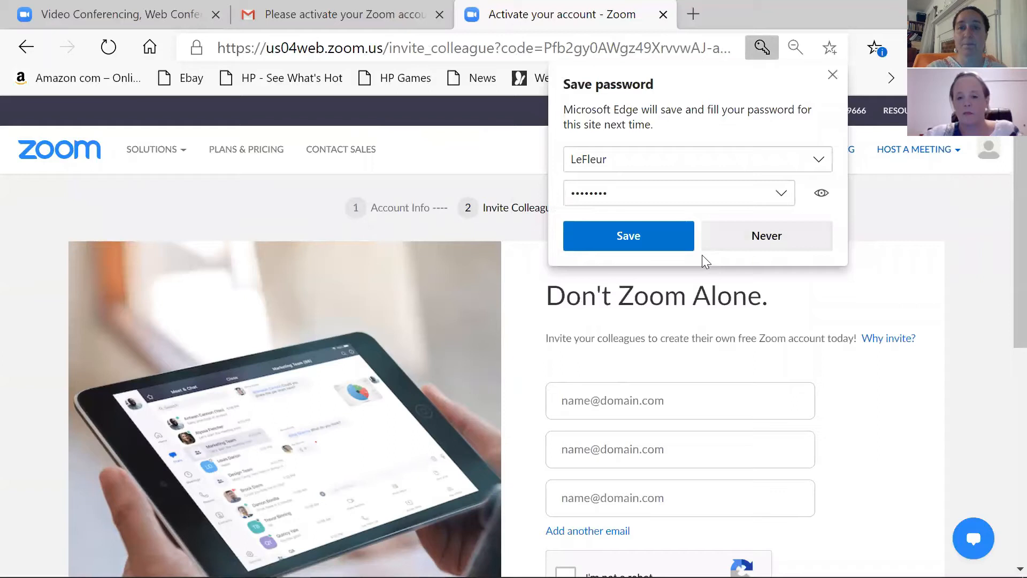
Step: Decline Edge's offer to save the password and skip inviting colleagues
left_click(781, 244)
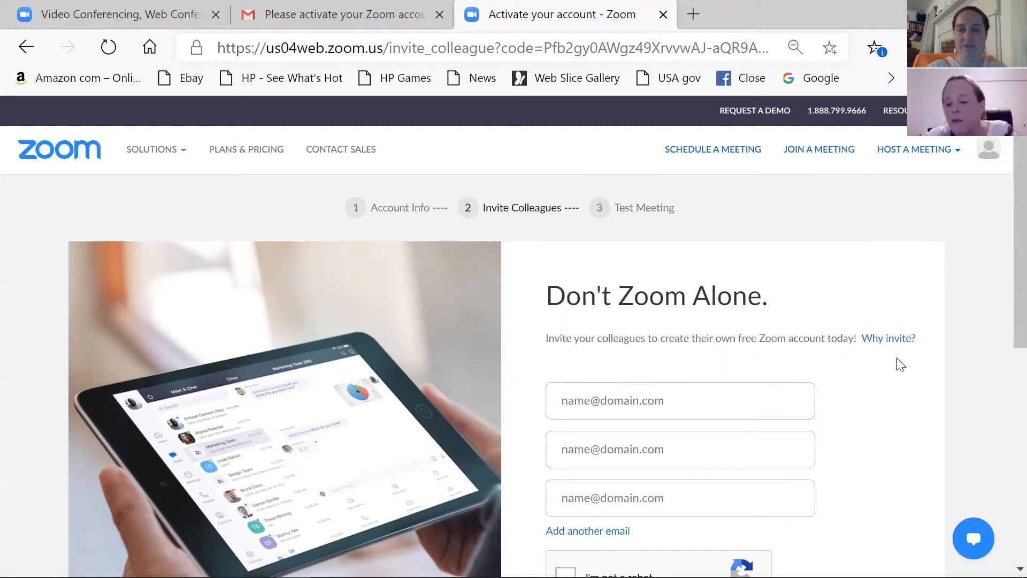
scroll(901, 364, "down", 3)
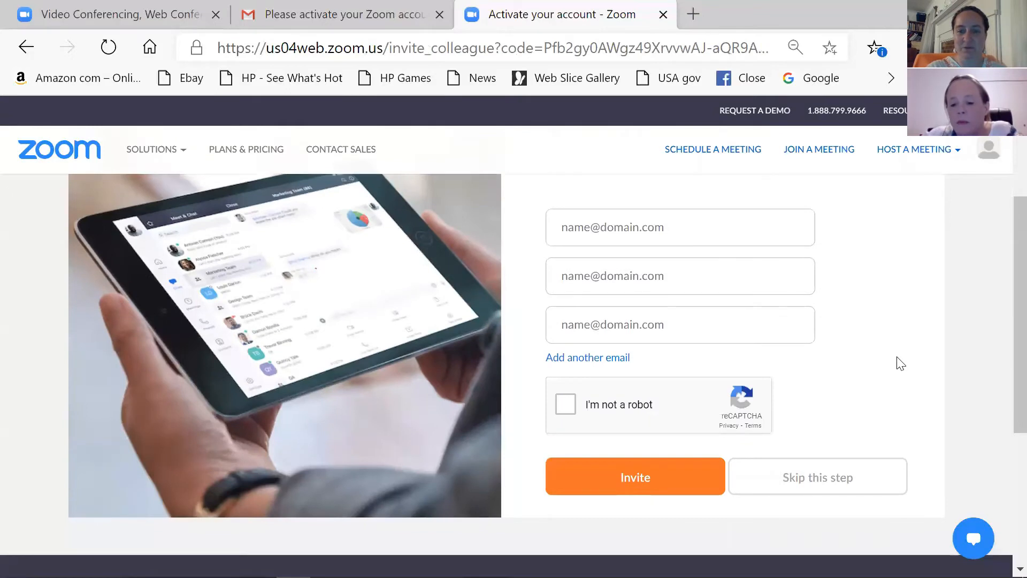
left_click(845, 483)
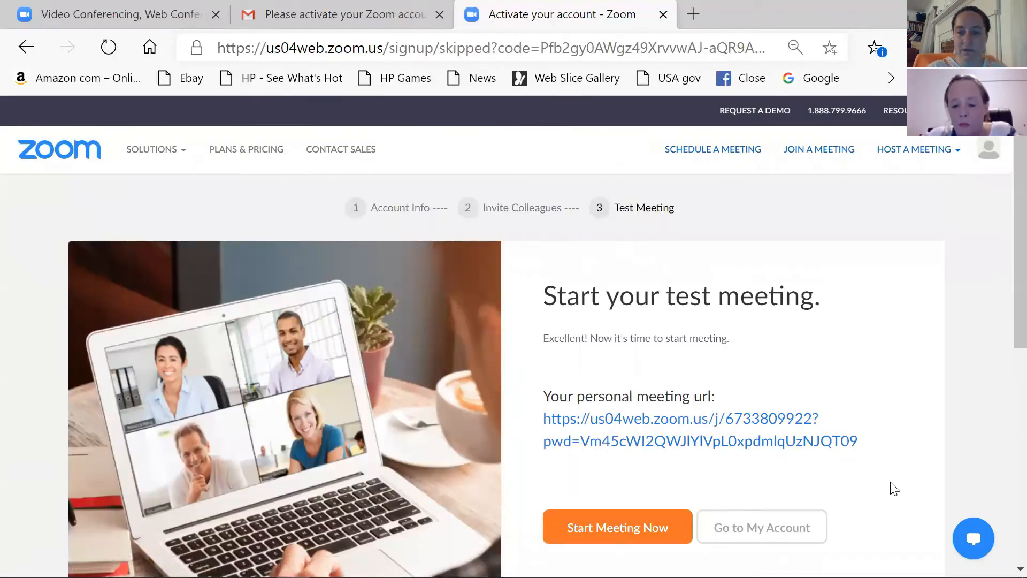
scroll(894, 489, "down", 2)
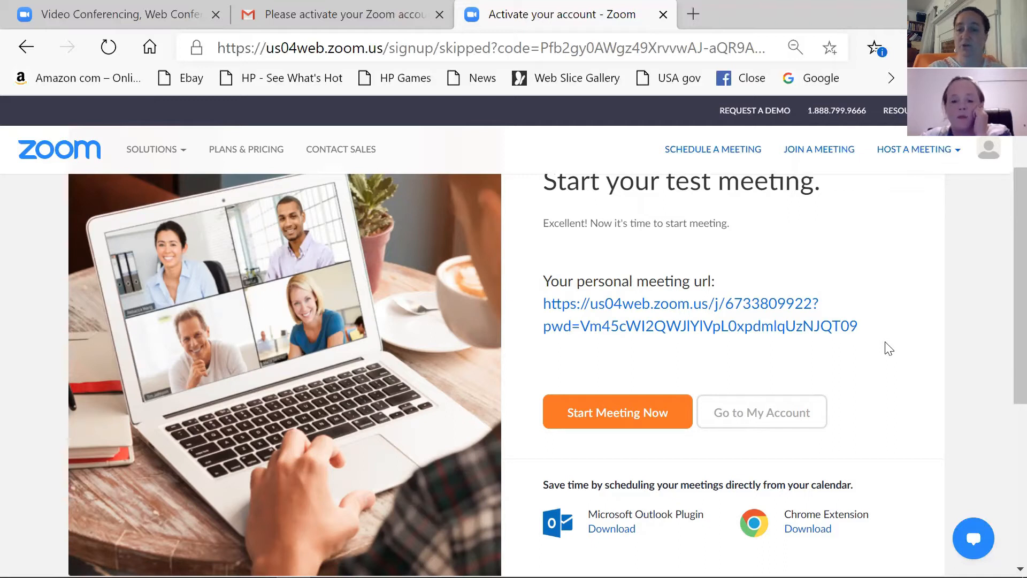
Step: Go to My Account, close the All About Zoom popup, and review the Profile page
left_click(748, 415)
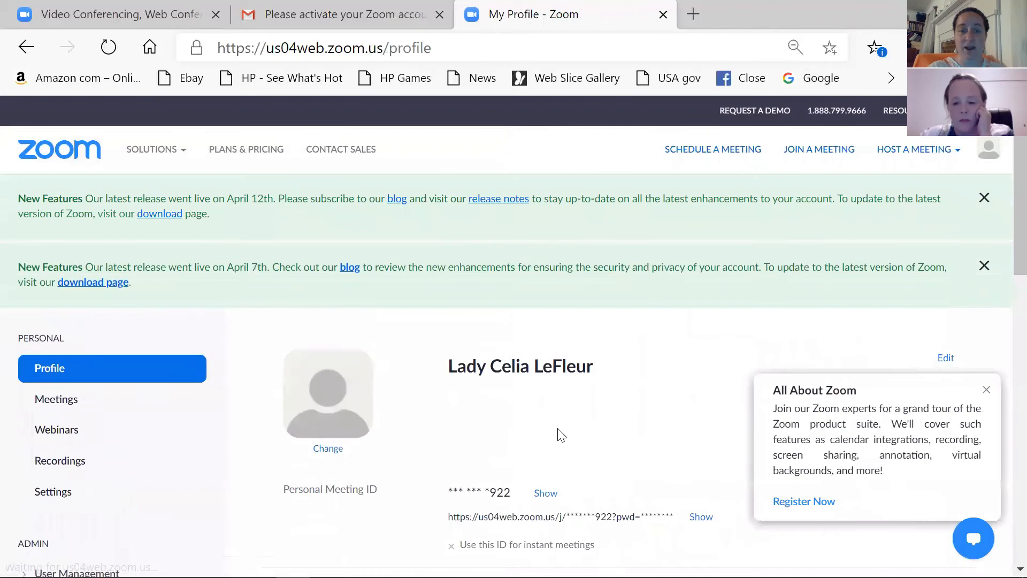
left_click(986, 389)
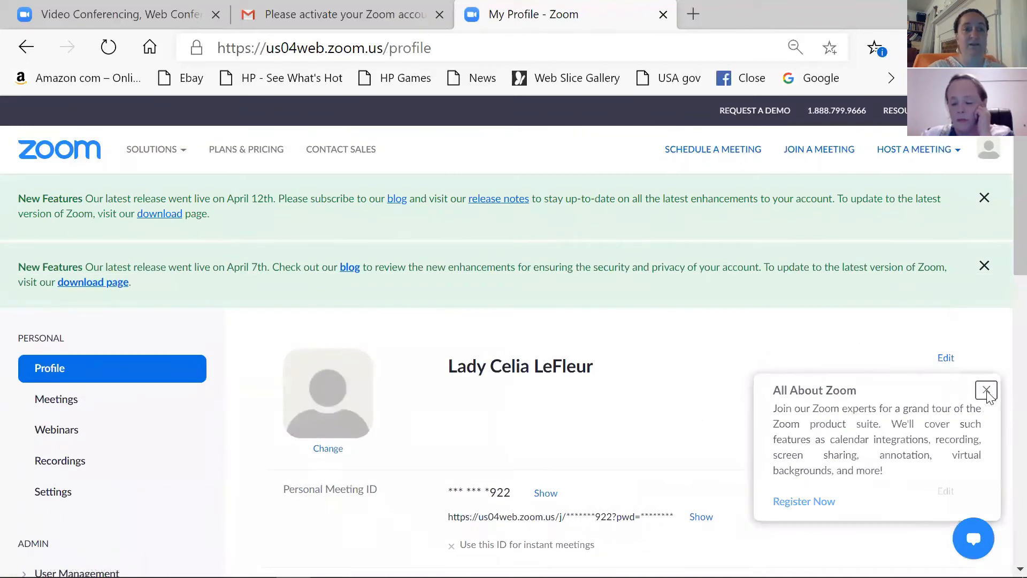
scroll(846, 442, "down", 4)
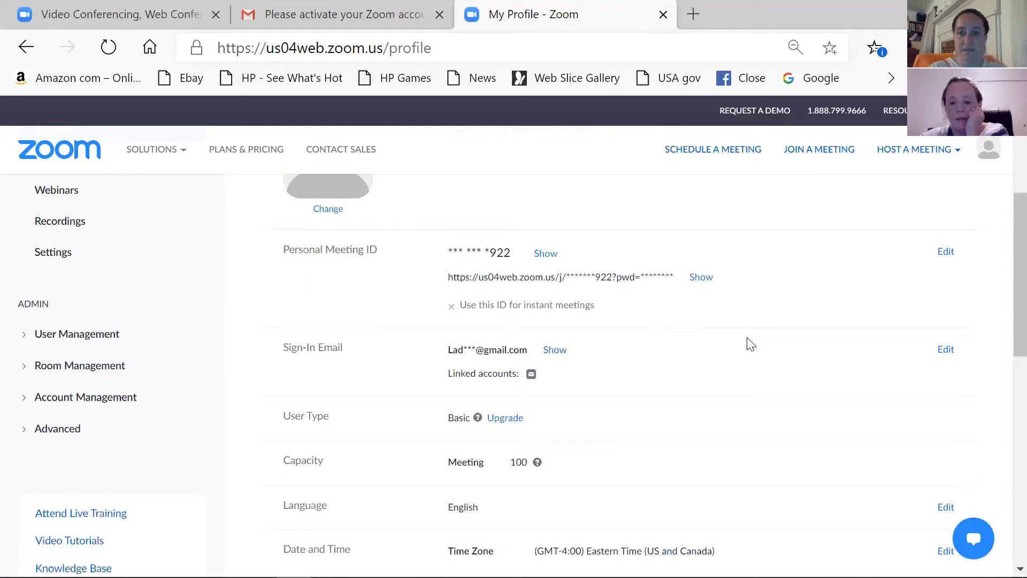
scroll(751, 344, "up", 2)
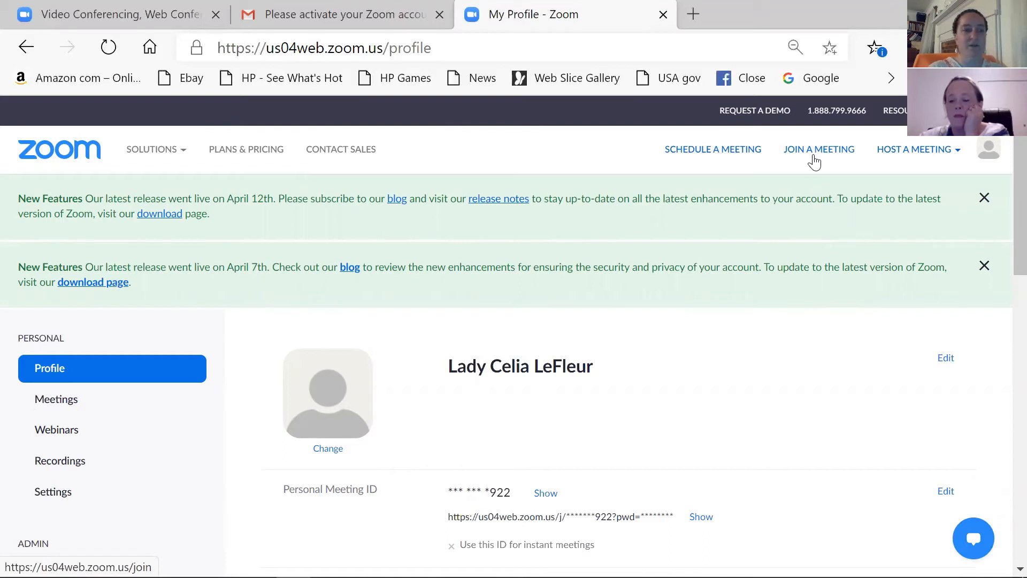
mouse_move(919, 156)
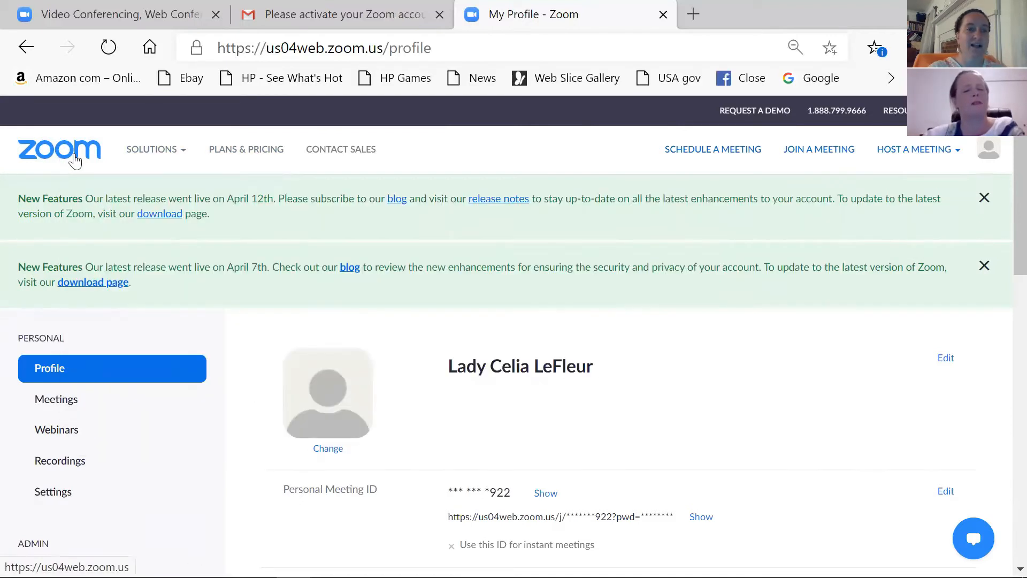
mouse_move(153, 160)
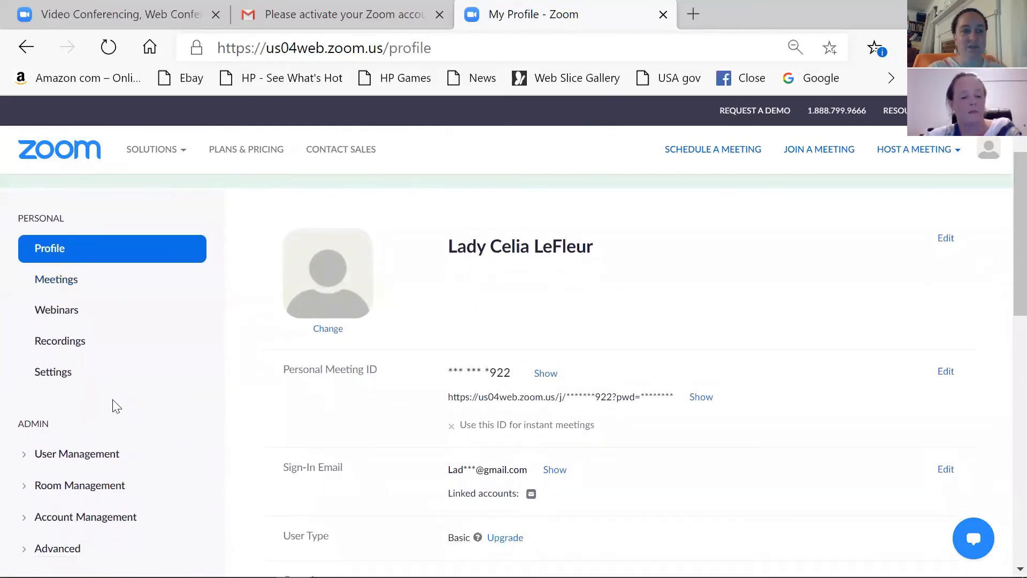
Step: Browse the Meetings and Webinars pages, then view Recordings with its Local Recordings tip closed
left_click(51, 280)
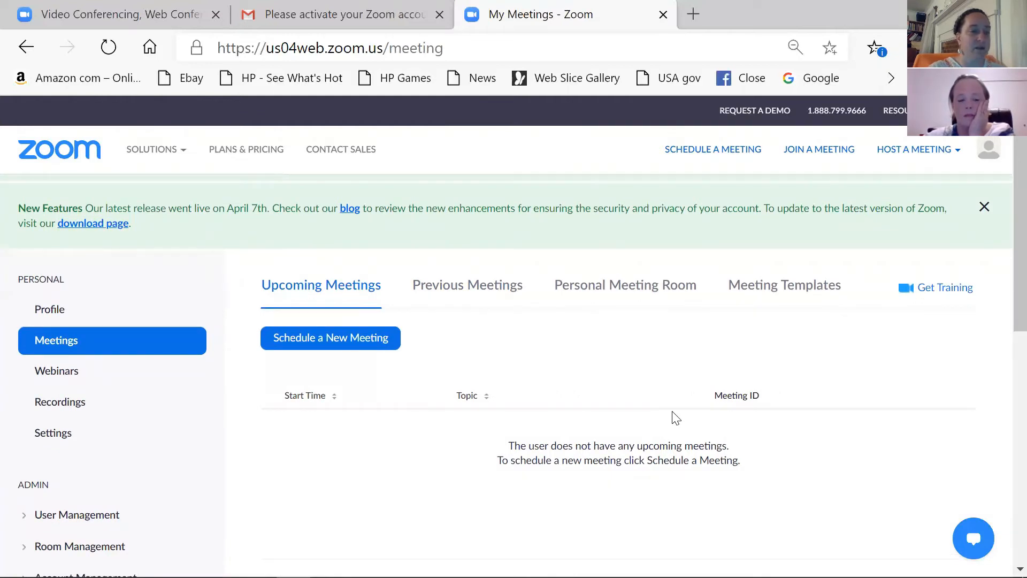
left_click(75, 384)
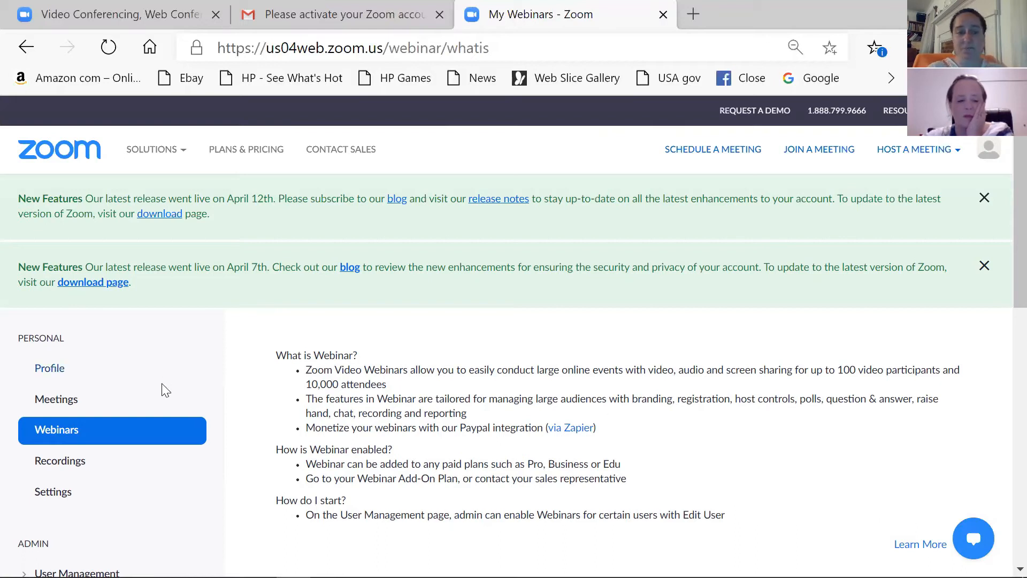
scroll(164, 390, "down", 1)
scroll(139, 382, "down", 2)
left_click(80, 369)
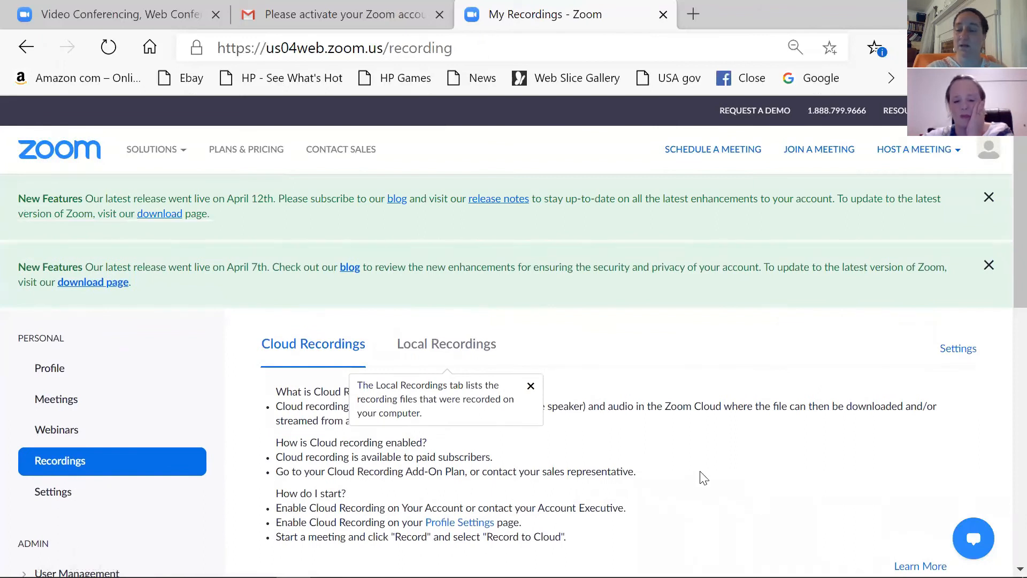
left_click(531, 386)
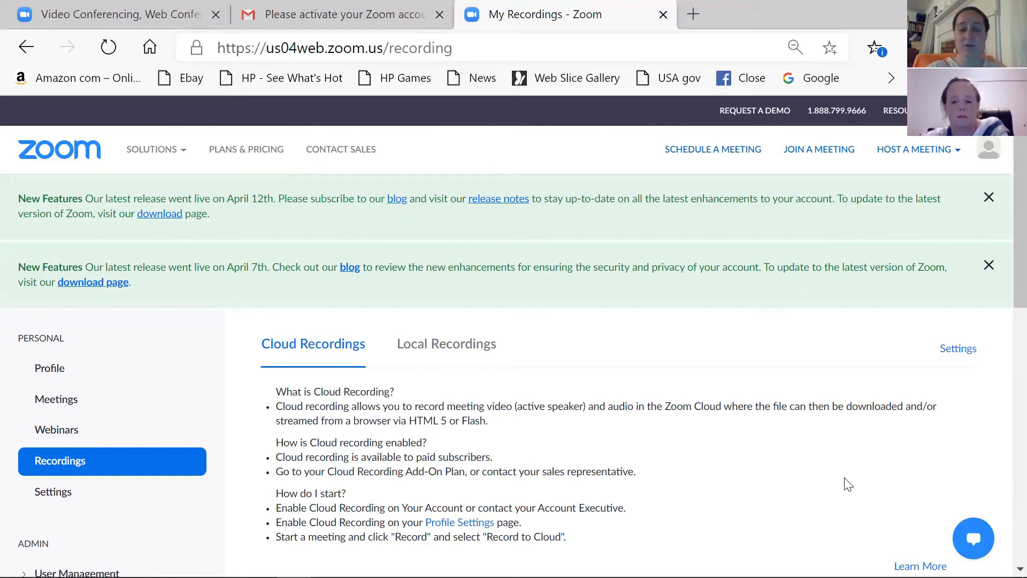
scroll(848, 484, "down", 2)
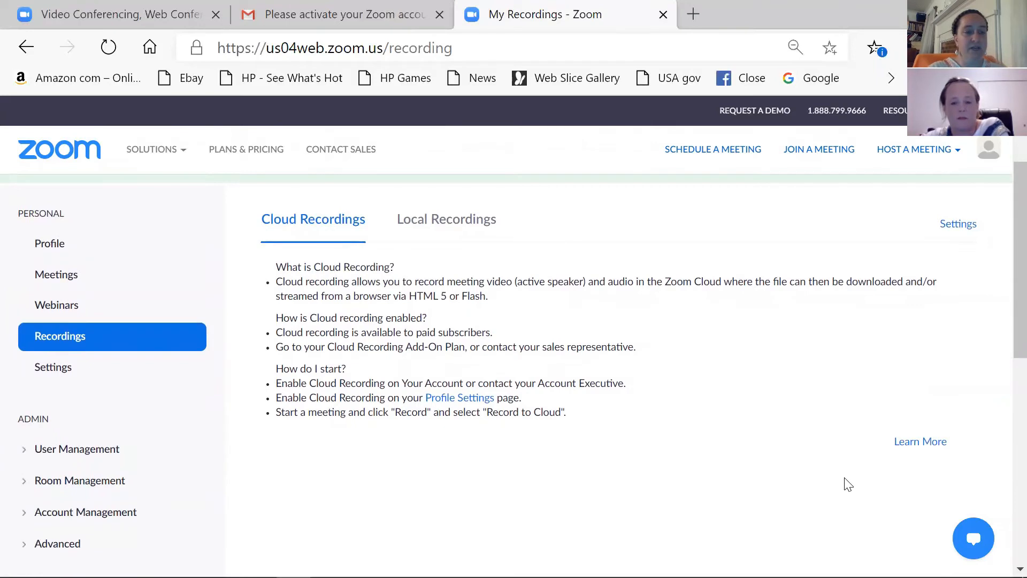
left_click(74, 369)
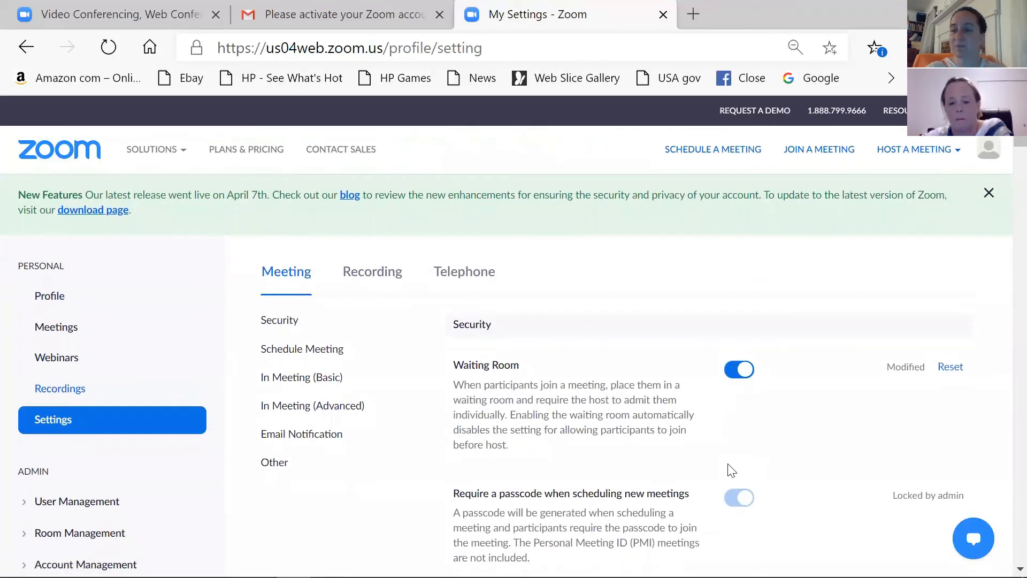
scroll(837, 469, "down", 1)
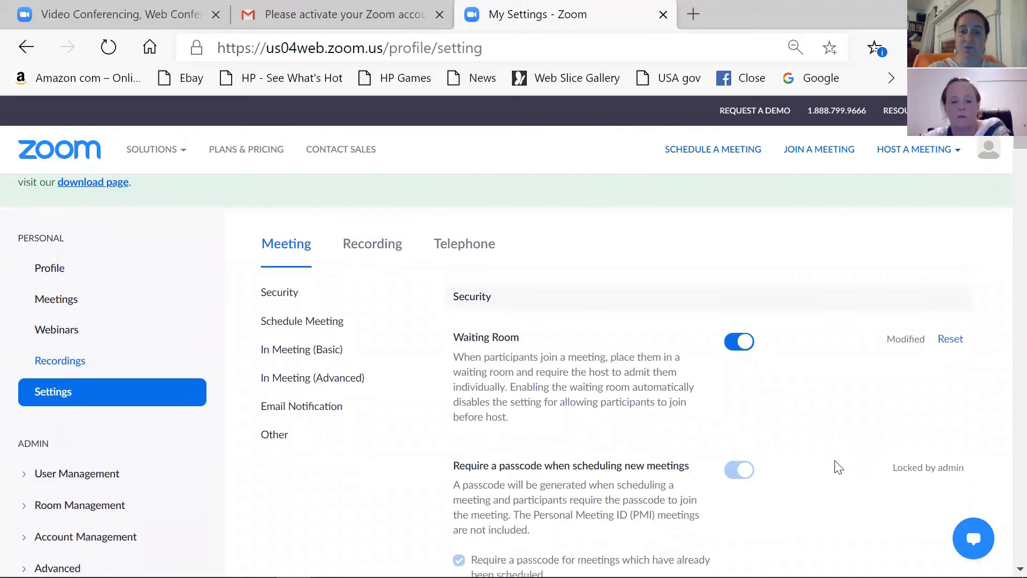
scroll(837, 467, "down", 2)
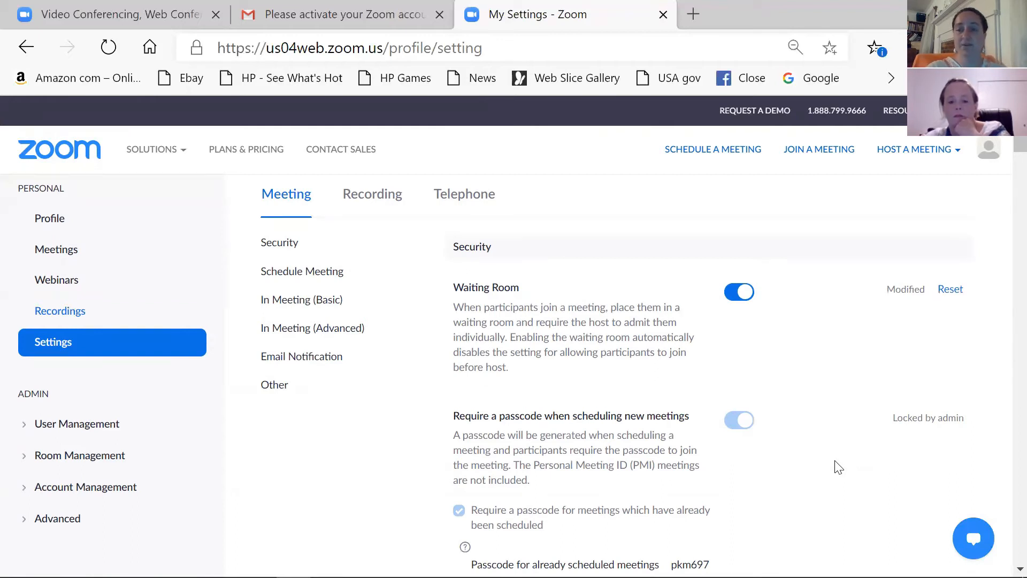
scroll(838, 467, "down", 1)
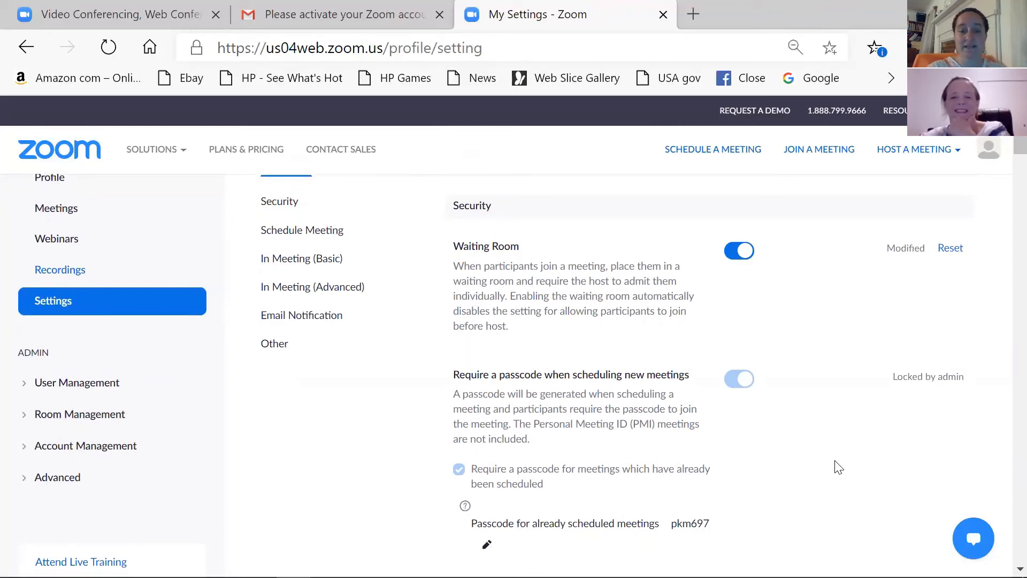
scroll(838, 467, "up", 1)
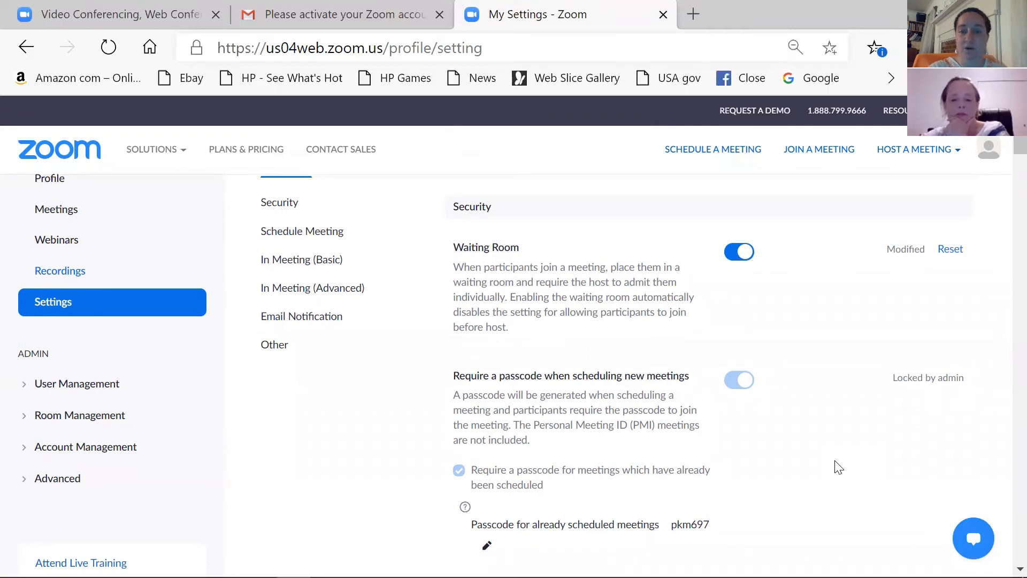
scroll(806, 514, "down", 1)
scroll(806, 513, "down", 1)
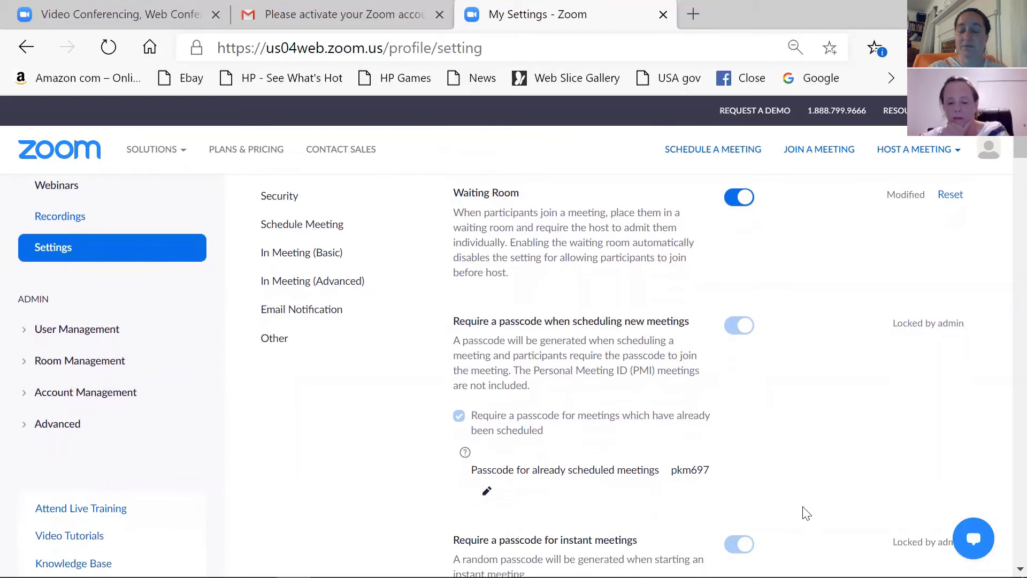
scroll(806, 513, "down", 2)
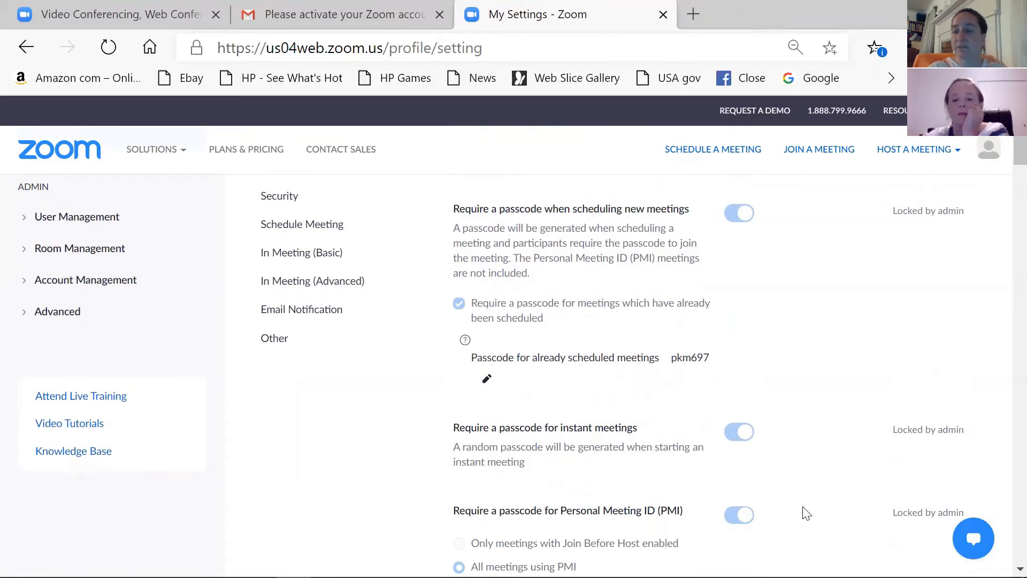
scroll(806, 514, "down", 2)
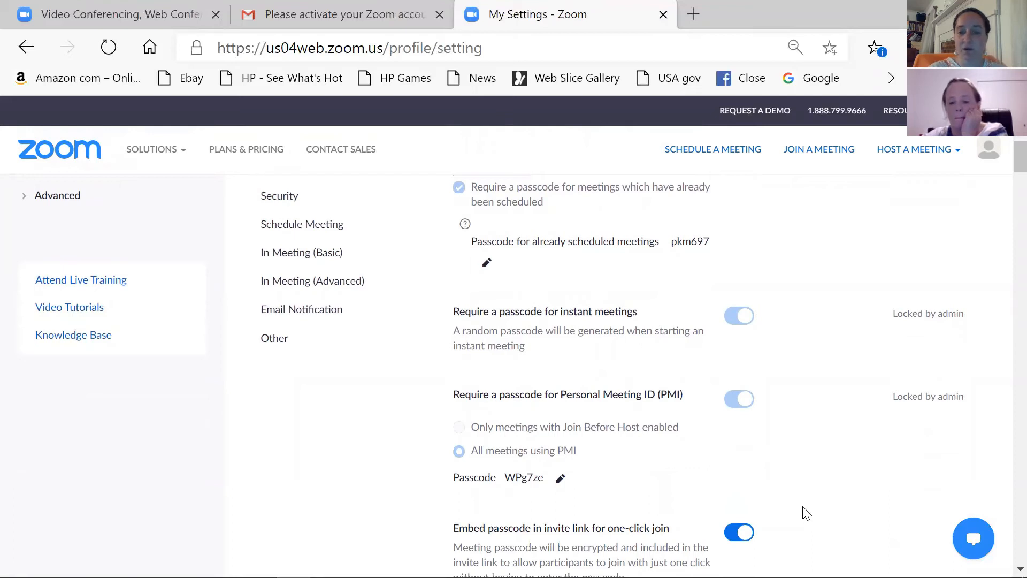
scroll(806, 513, "down", 1)
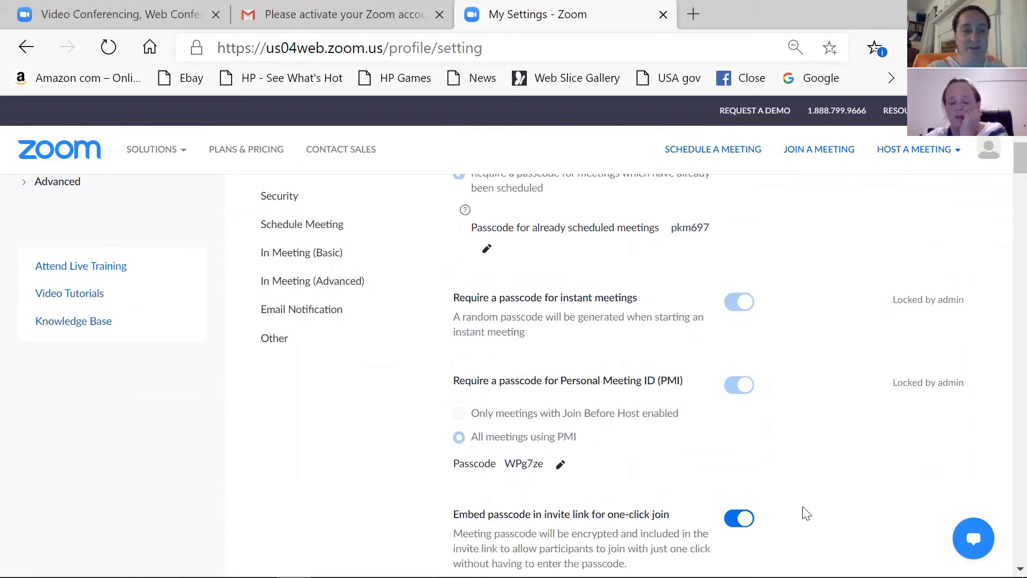
scroll(807, 508, "down", 3)
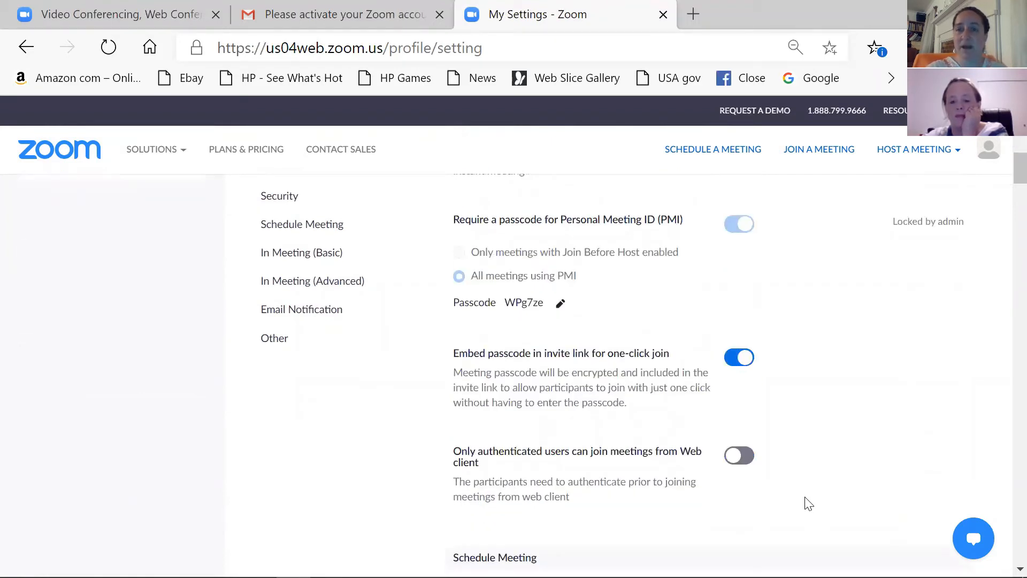
scroll(808, 503, "up", 10)
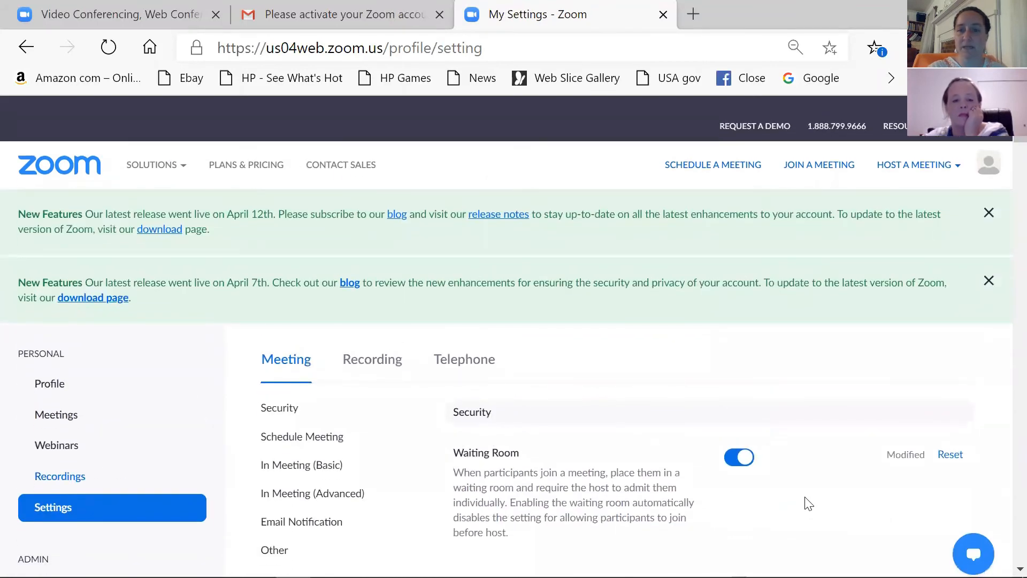
scroll(806, 503, "down", 1)
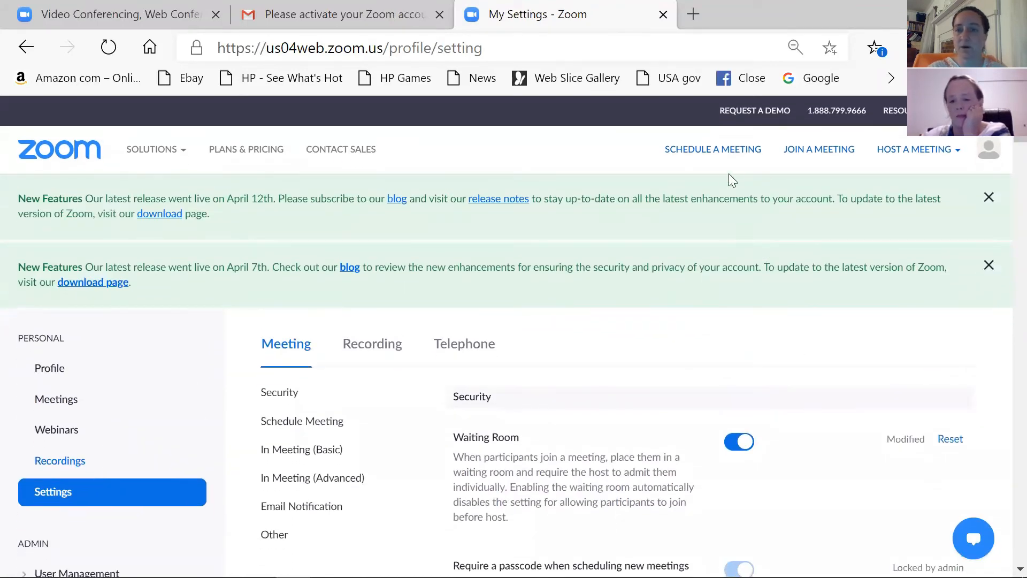
Step: Begin a new meeting titled 'Commedia meeting' and move on to its Description box
left_click(731, 154)
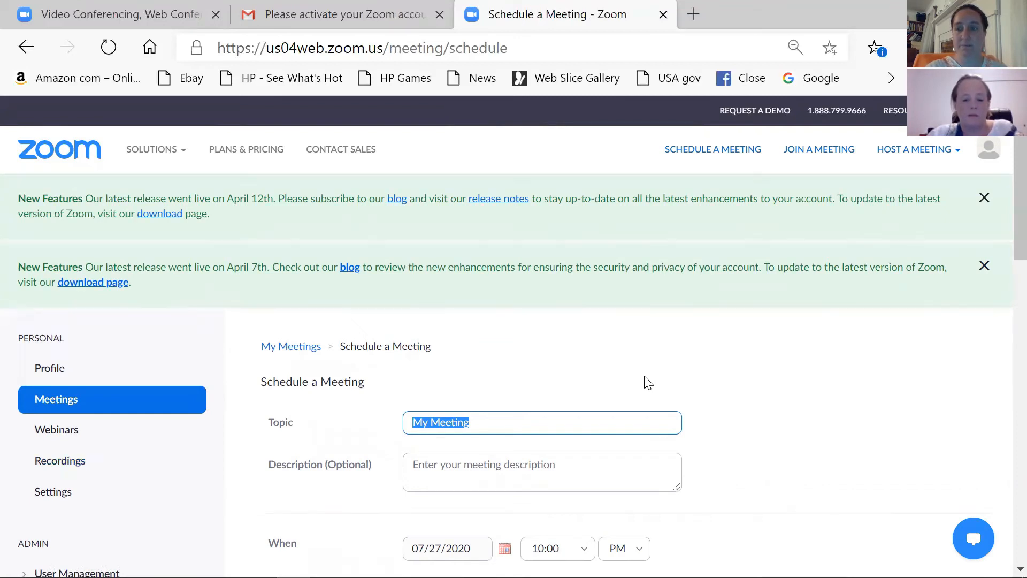
type("Comm")
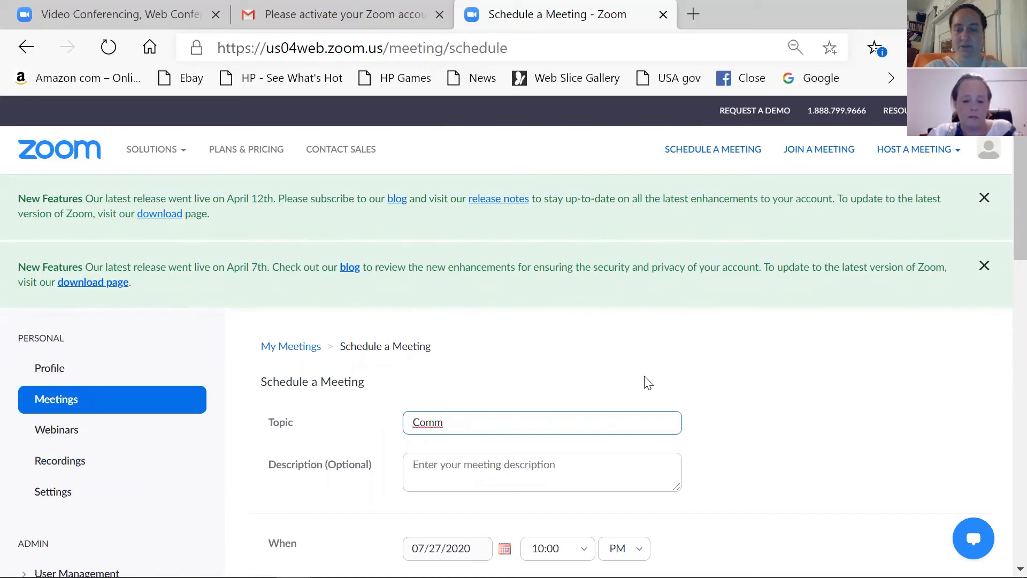
type("edia")
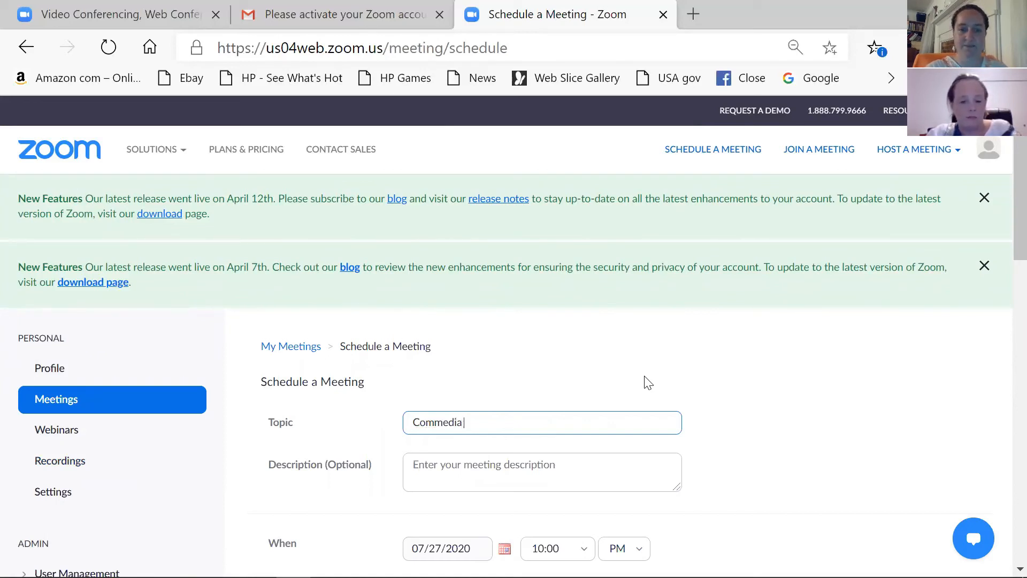
type(" meet")
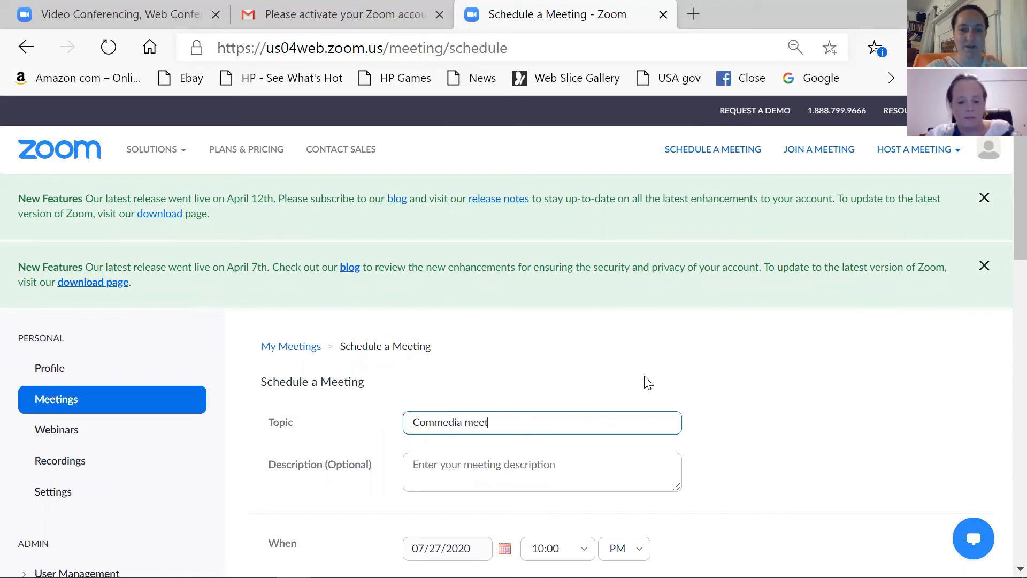
type("ing")
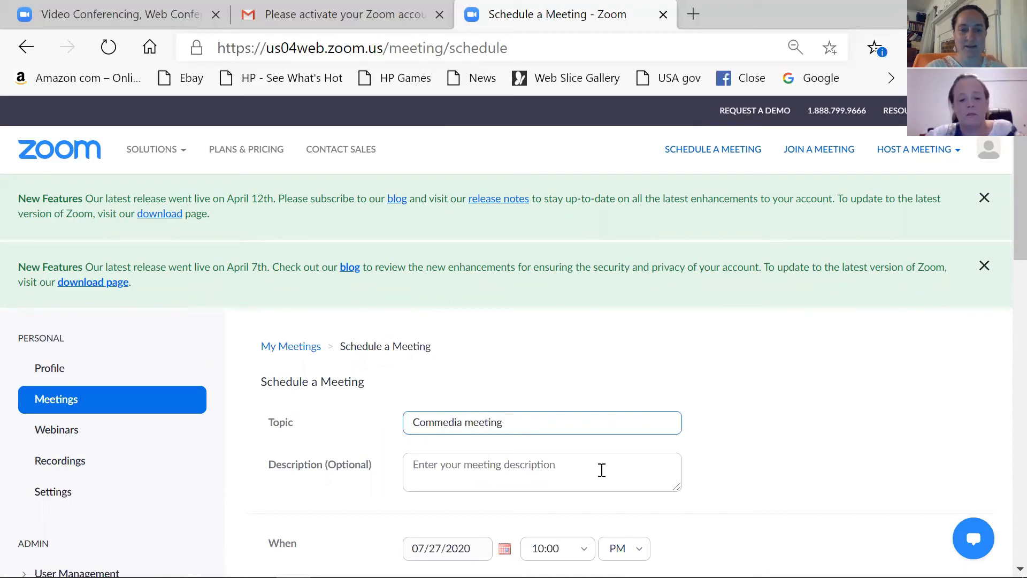
left_click(564, 471)
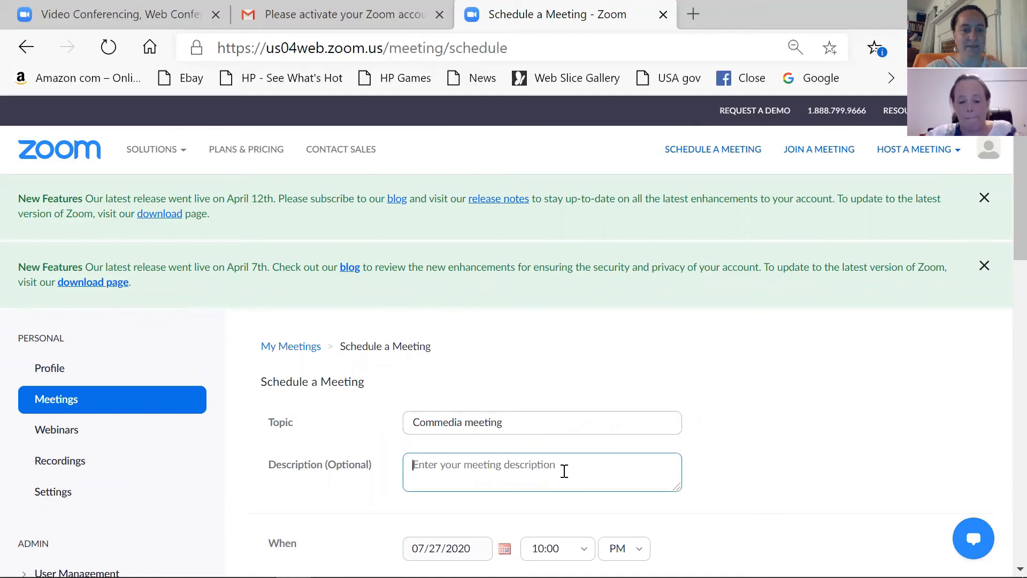
scroll(562, 470, "down", 3)
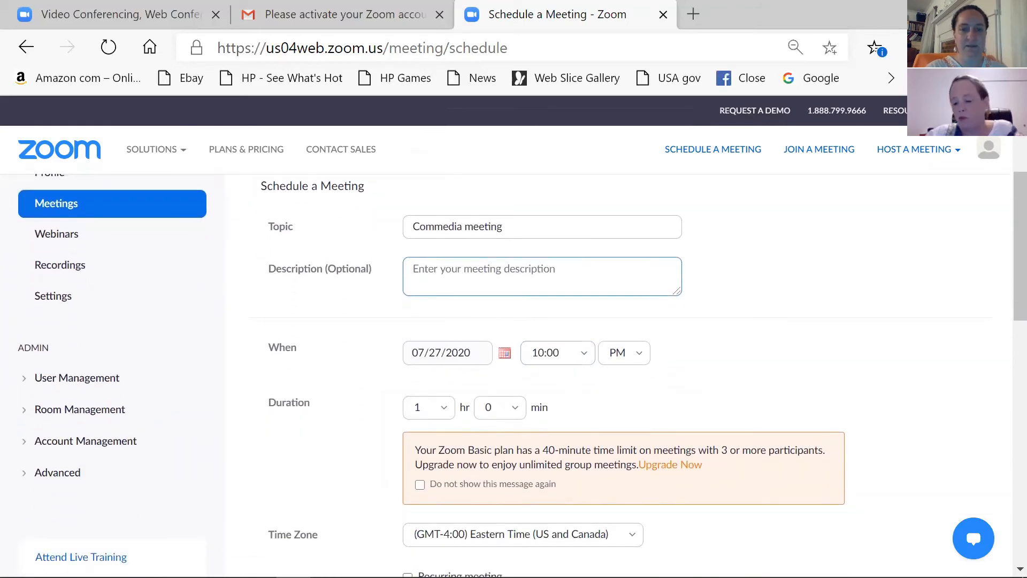
mouse_move(947, 568)
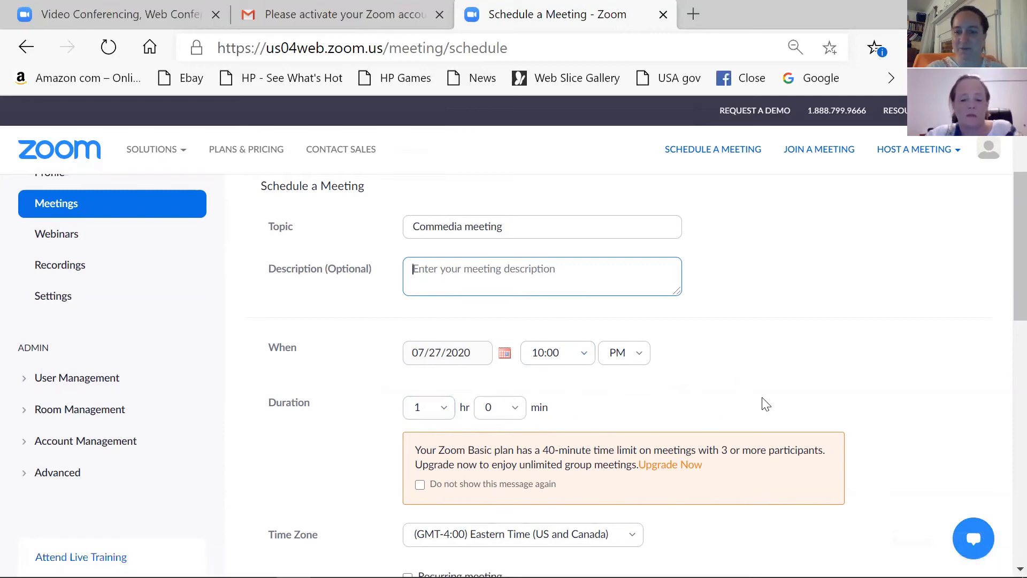
scroll(765, 404, "down", 1)
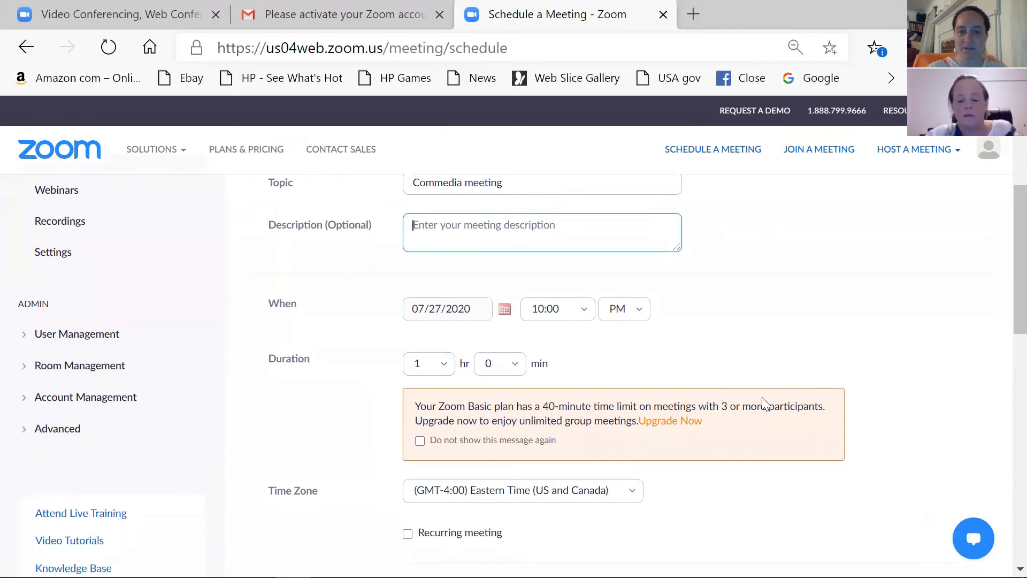
scroll(762, 404, "down", 1)
scroll(763, 402, "down", 1)
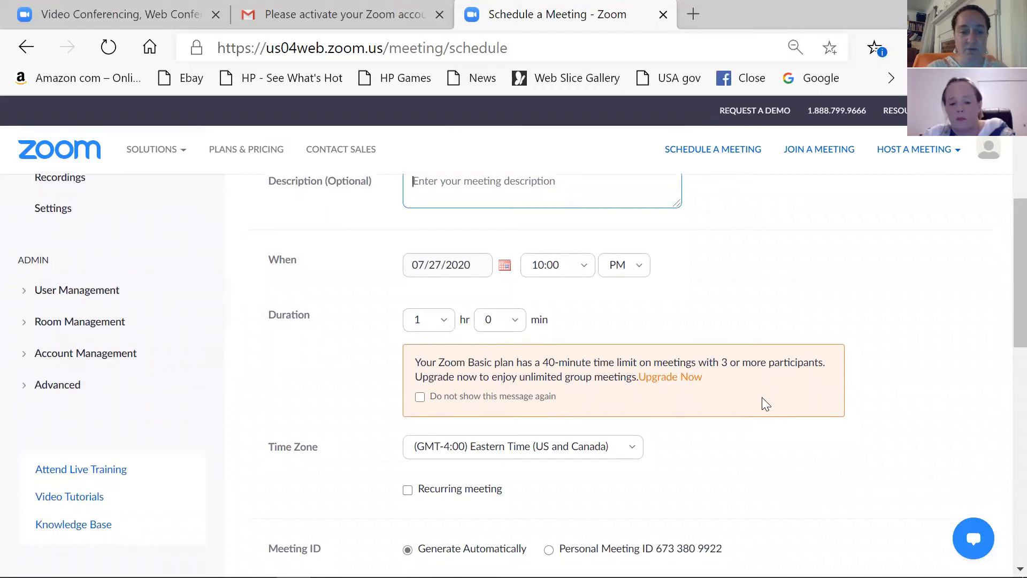
scroll(762, 398, "down", 5)
scroll(765, 404, "down", 4)
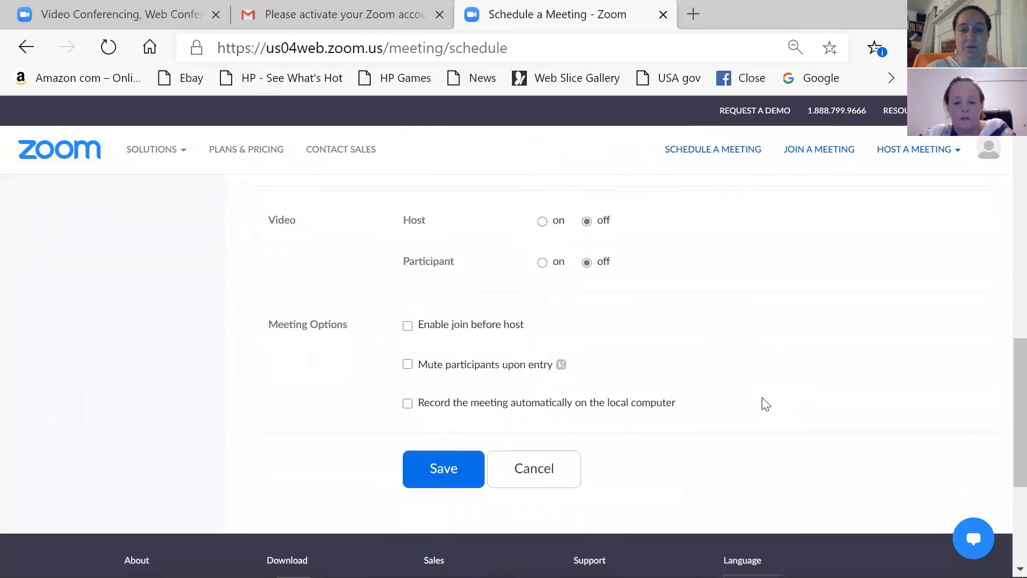
scroll(766, 405, "up", 4)
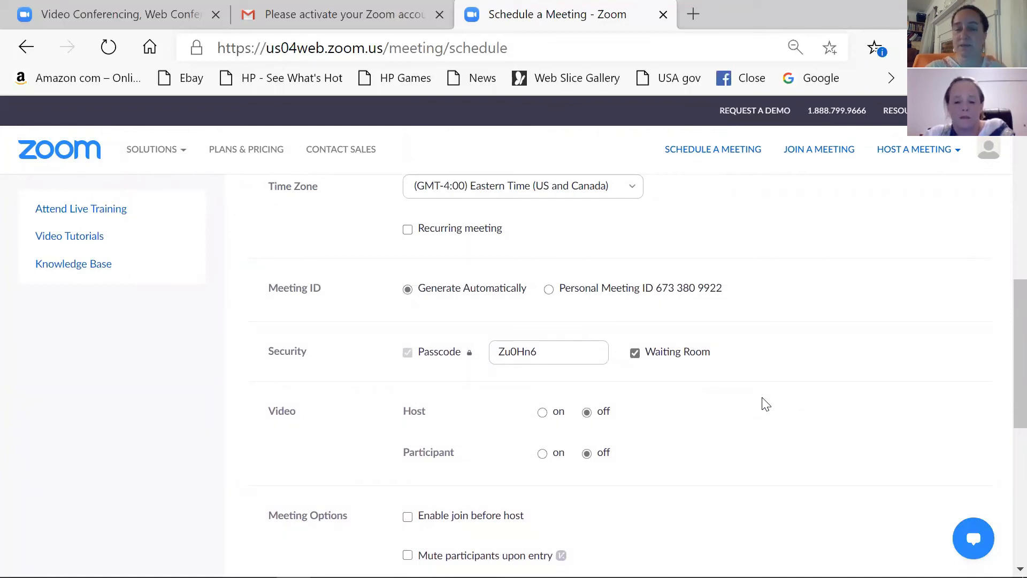
scroll(766, 405, "up", 1)
scroll(766, 404, "down", 1)
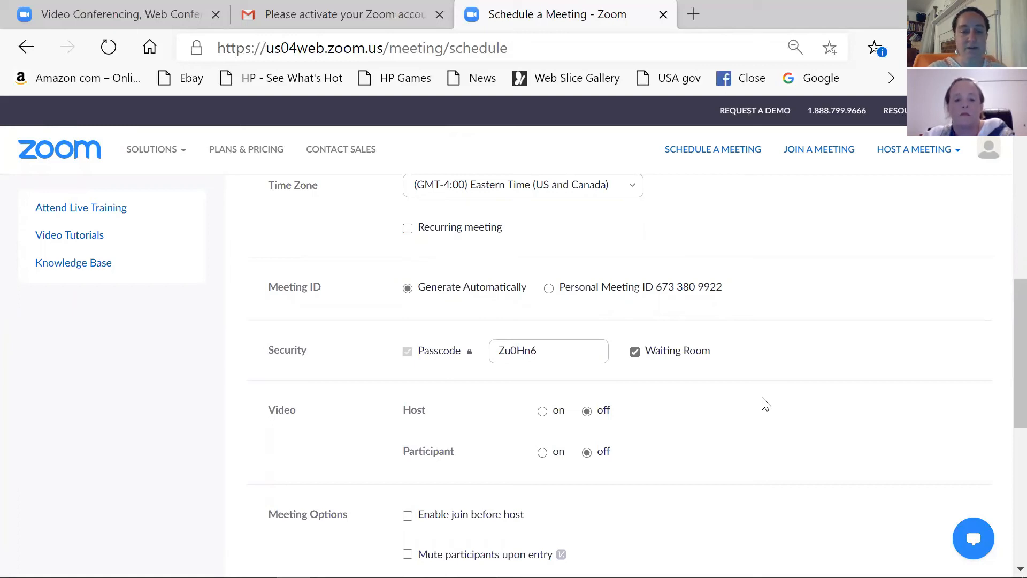
scroll(766, 403, "down", 4)
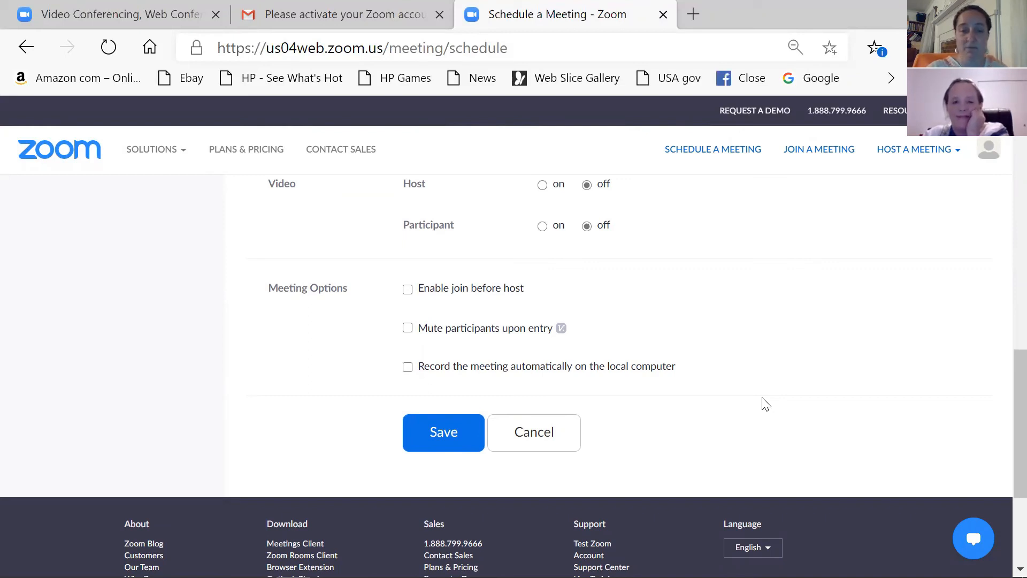
scroll(766, 404, "down", 1)
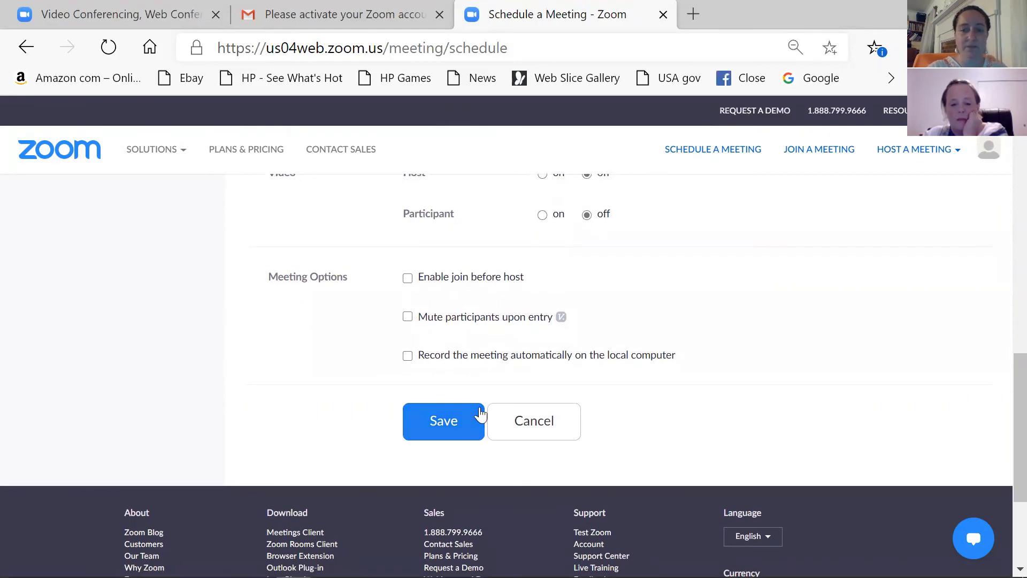
Step: Save the Commedia meeting for Jul 27, 2020, 10:00 PM and review its Meeting Information page
left_click(447, 423)
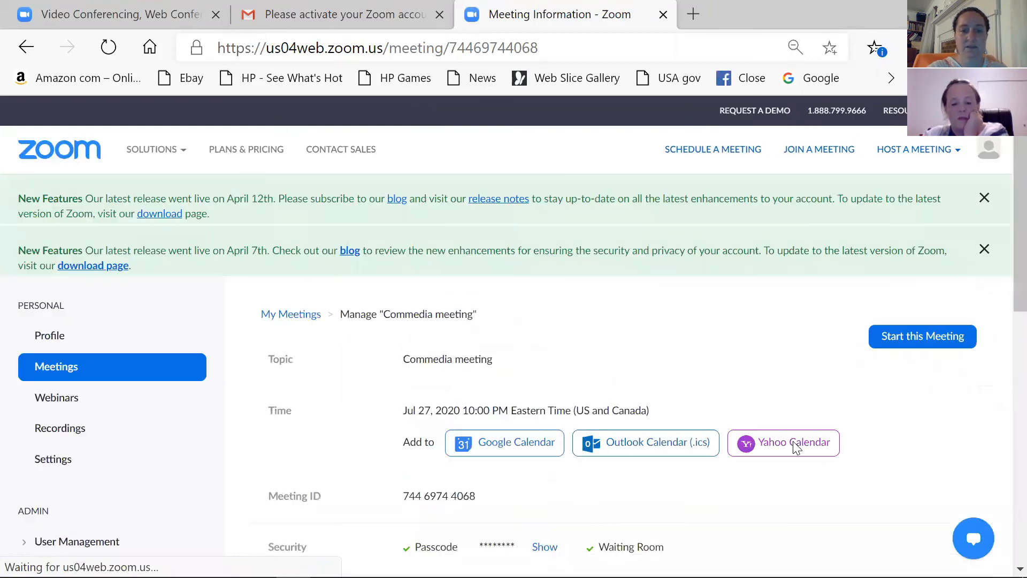
scroll(954, 499, "down", 1)
scroll(950, 500, "down", 3)
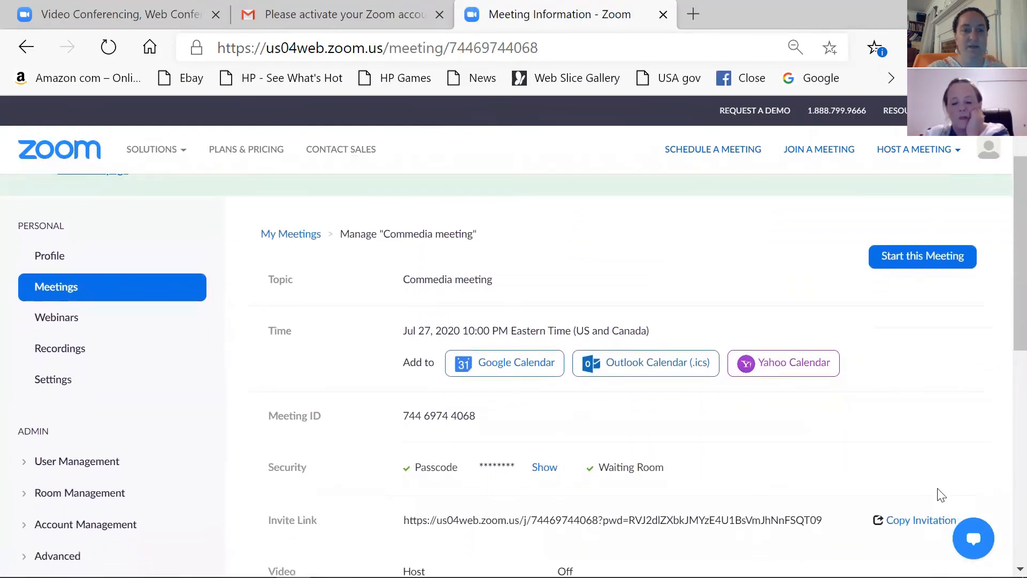
scroll(940, 495, "down", 1)
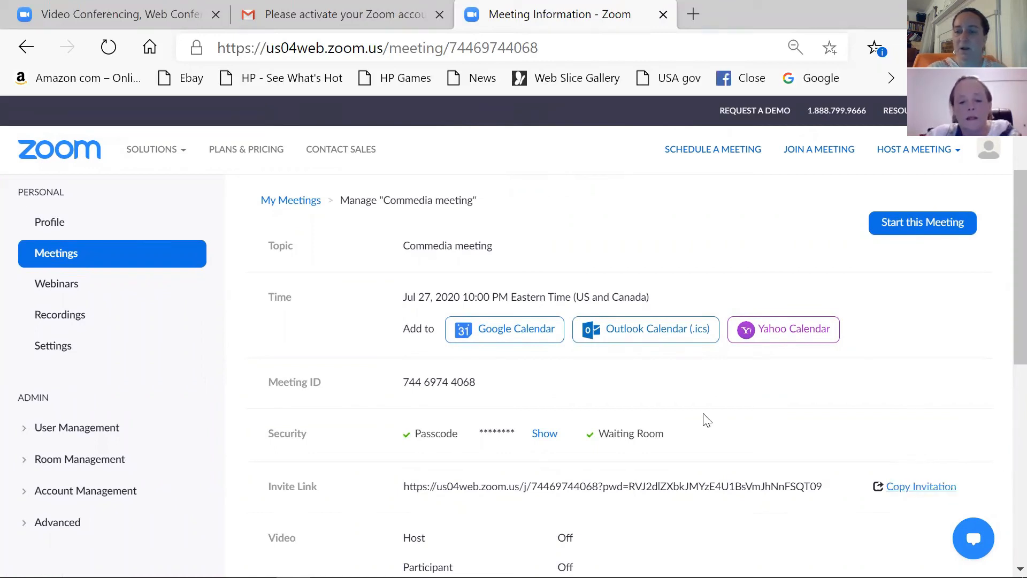
scroll(704, 419, "down", 1)
scroll(704, 415, "up", 1)
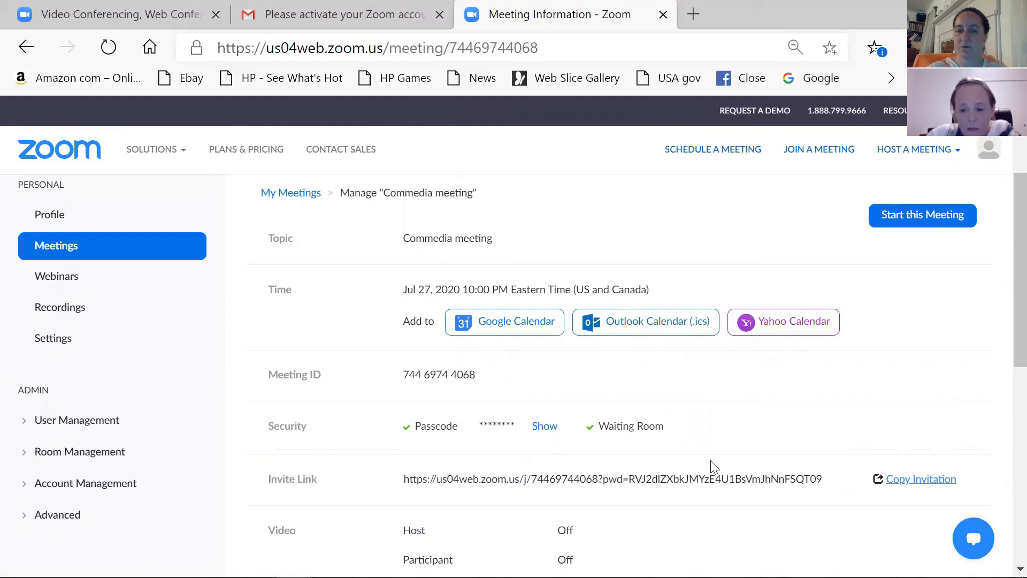
Step: Copy the Commedia meeting invitation text to the clipboard and switch back to the Gmail tab
left_click(940, 482)
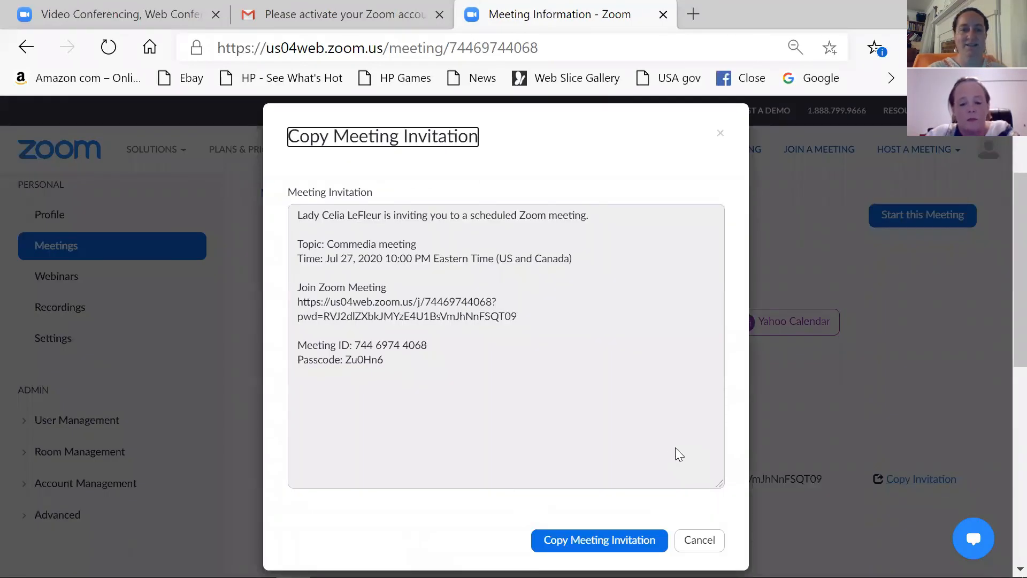
left_click(633, 545)
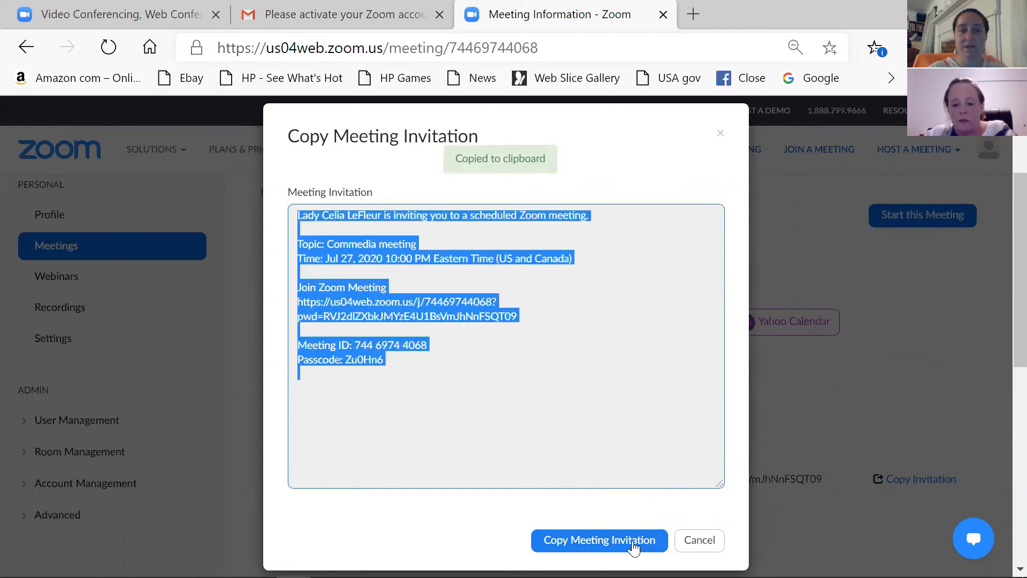
left_click(699, 540)
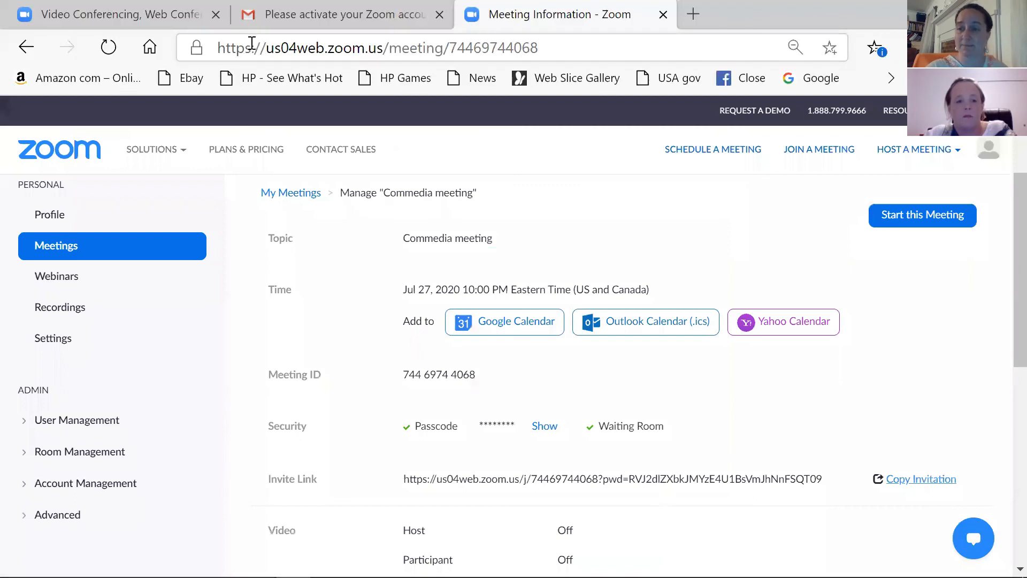
left_click(310, 37)
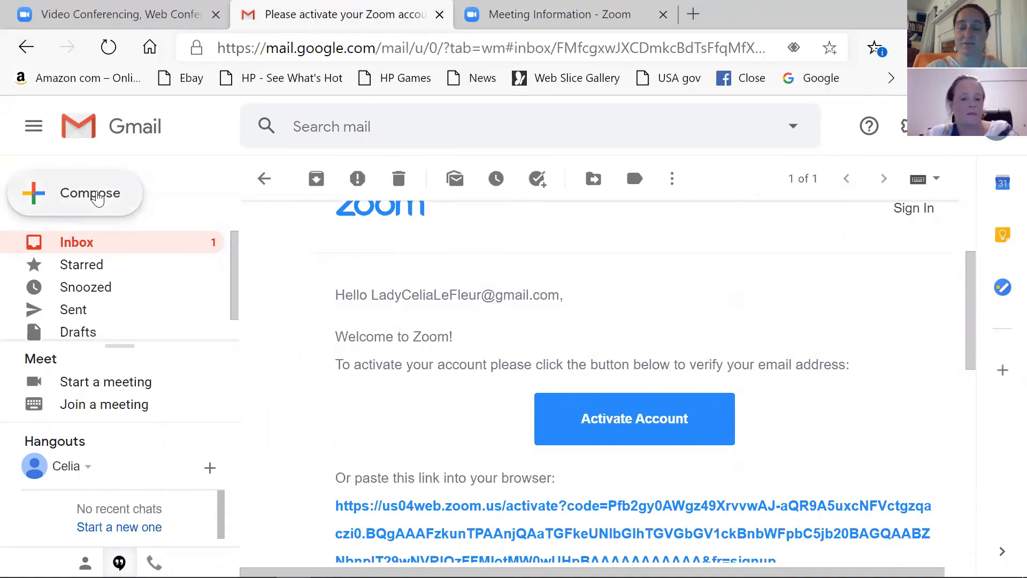
Step: Start a blank New Message in Gmail, then return to the first Zoom tab
left_click(96, 198)
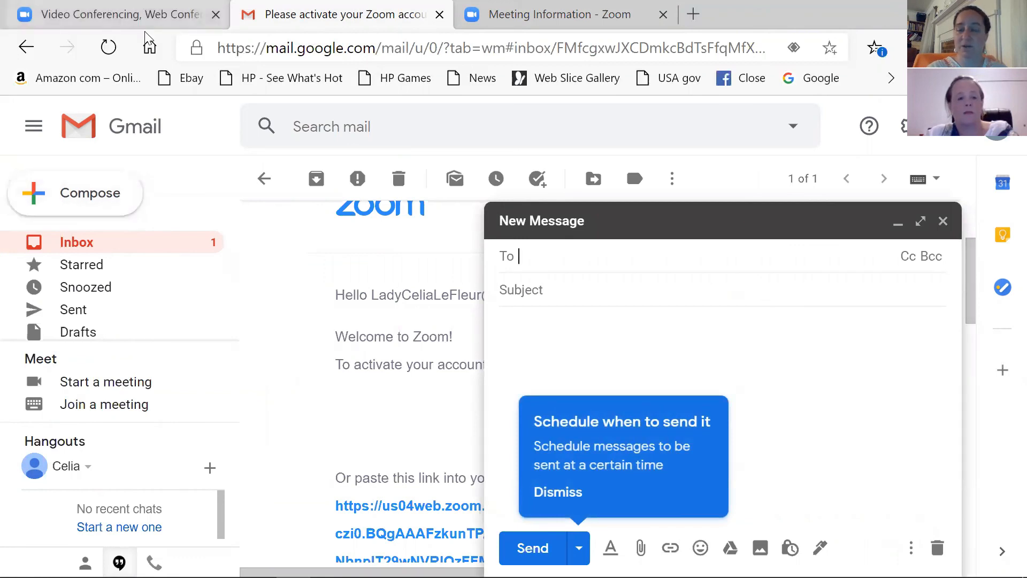
left_click(140, 16)
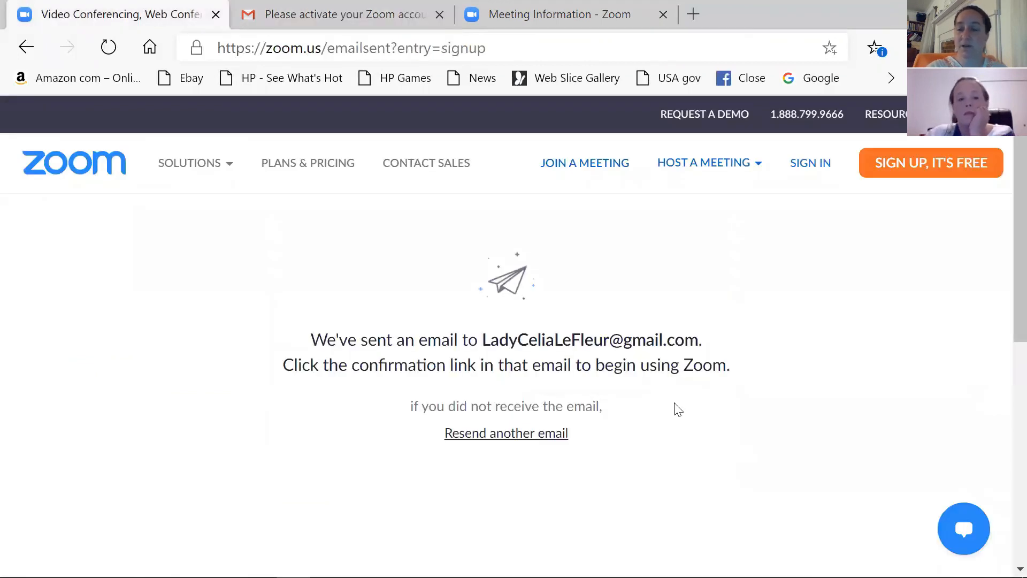